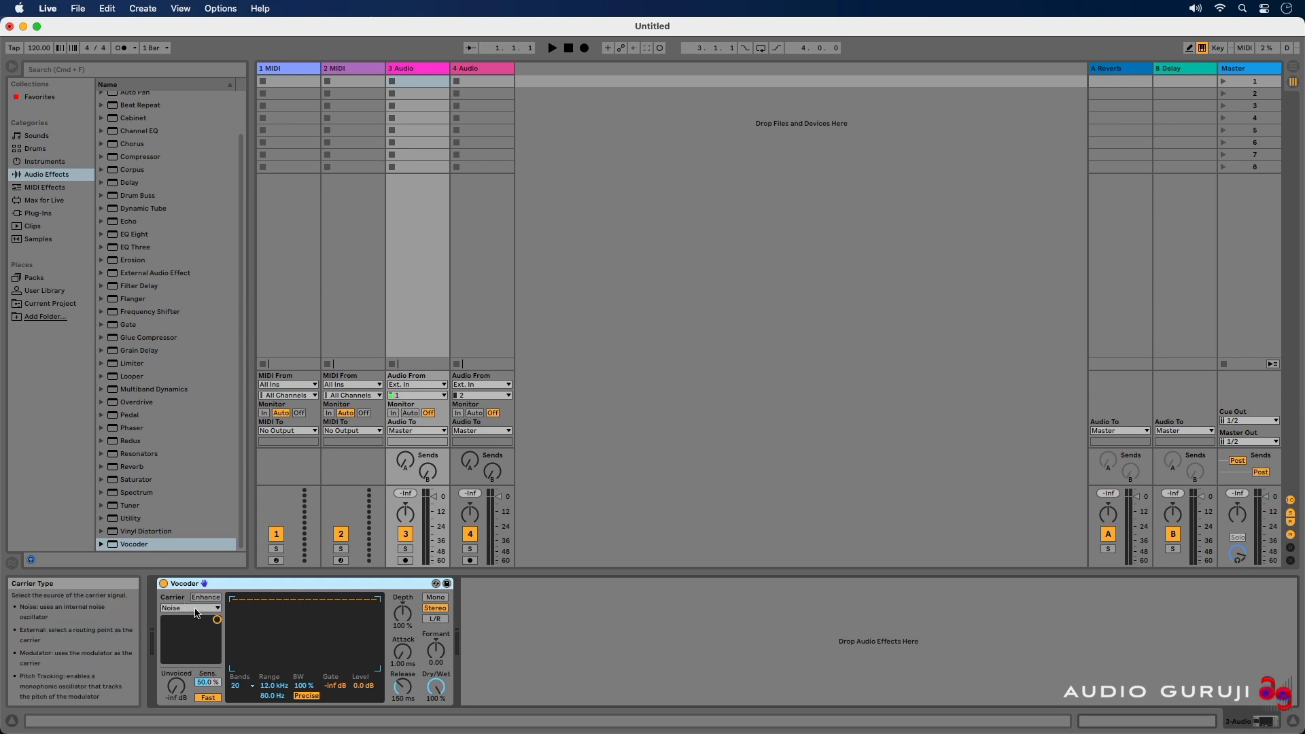
- Check the Vocoder's carrier types, keep Noise, and move the noise controller point from the upper-right corner toward the upper middle
left_click(195, 608)
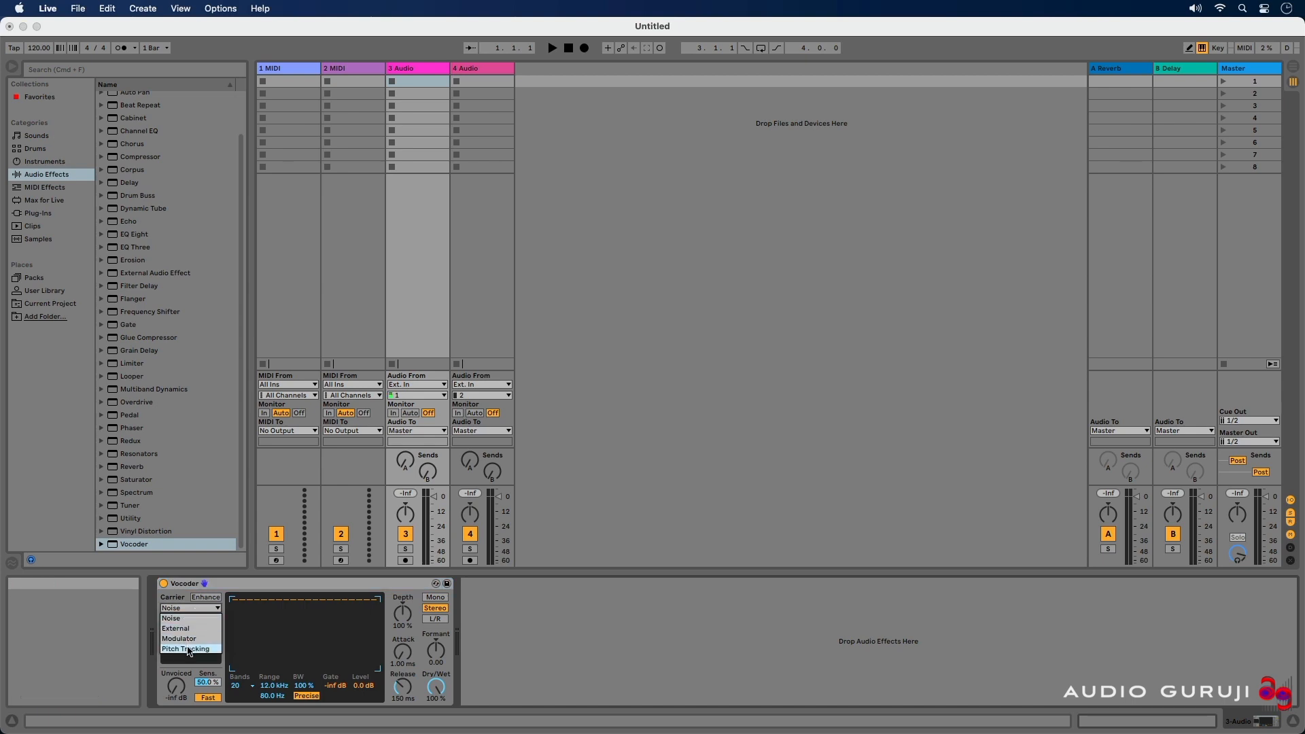
left_click(178, 608)
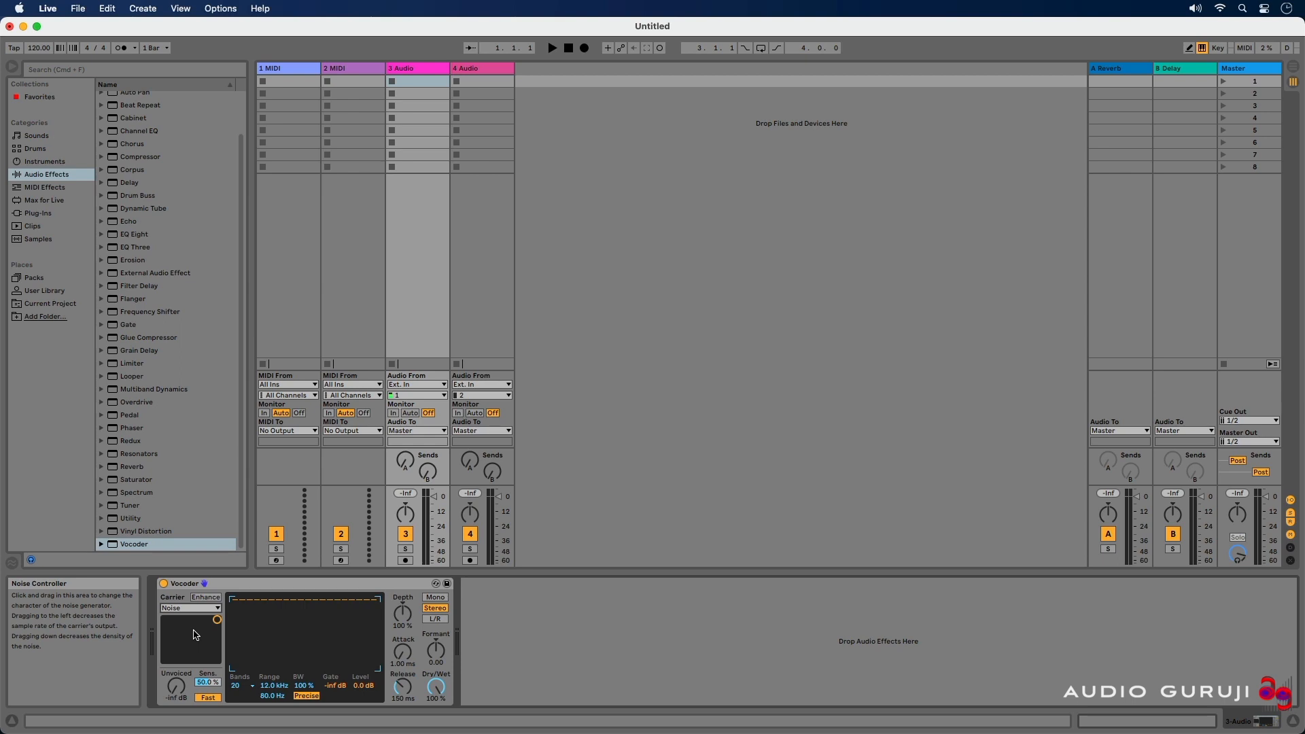
mouse_move(219, 625)
left_mouse_down()
mouse_move(170, 623)
mouse_move(170, 647)
mouse_move(208, 655)
mouse_move(209, 629)
mouse_move(174, 620)
mouse_move(190, 660)
mouse_move(211, 660)
mouse_move(202, 636)
left_mouse_up()
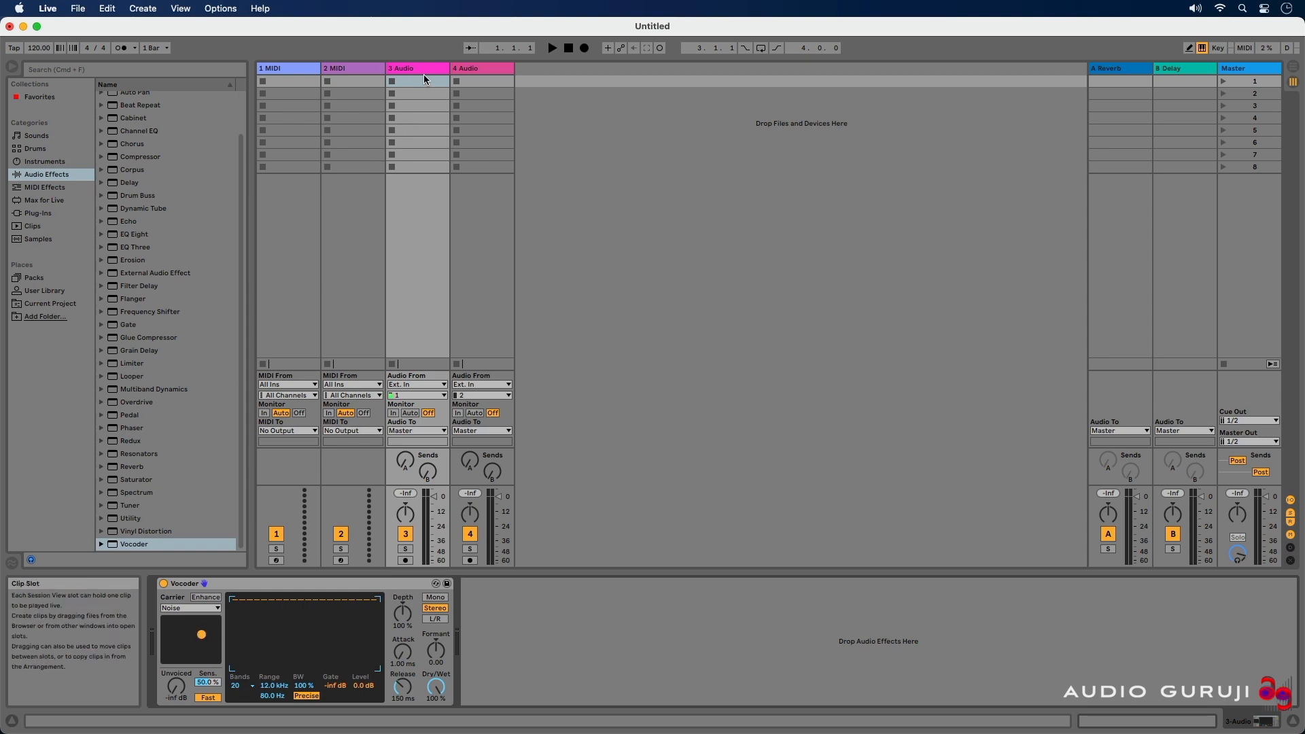
- Load the sample 15_Room2_CRd1_110bpm_PopRock into track 3's first clip slot and play it with the Vocoder bypassed
left_click(38, 239)
left_click_drag(163, 303, 435, 80)
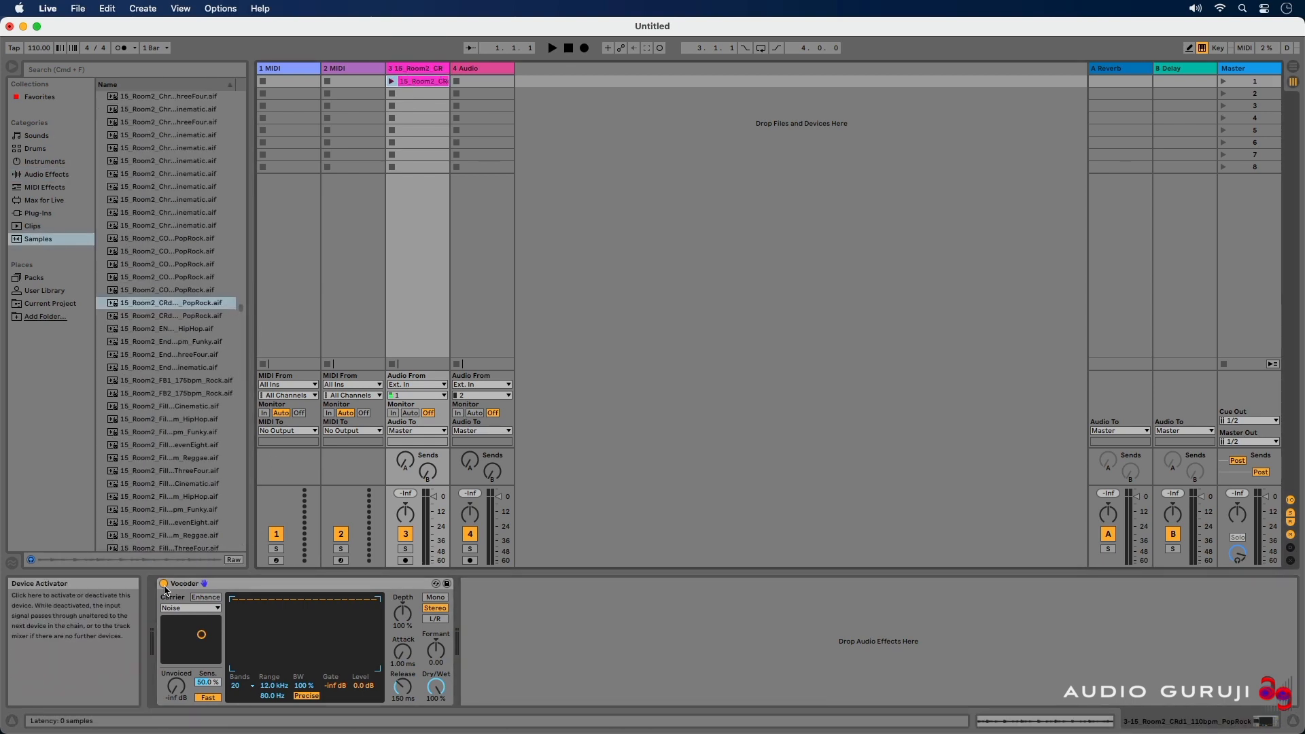
left_click(164, 584)
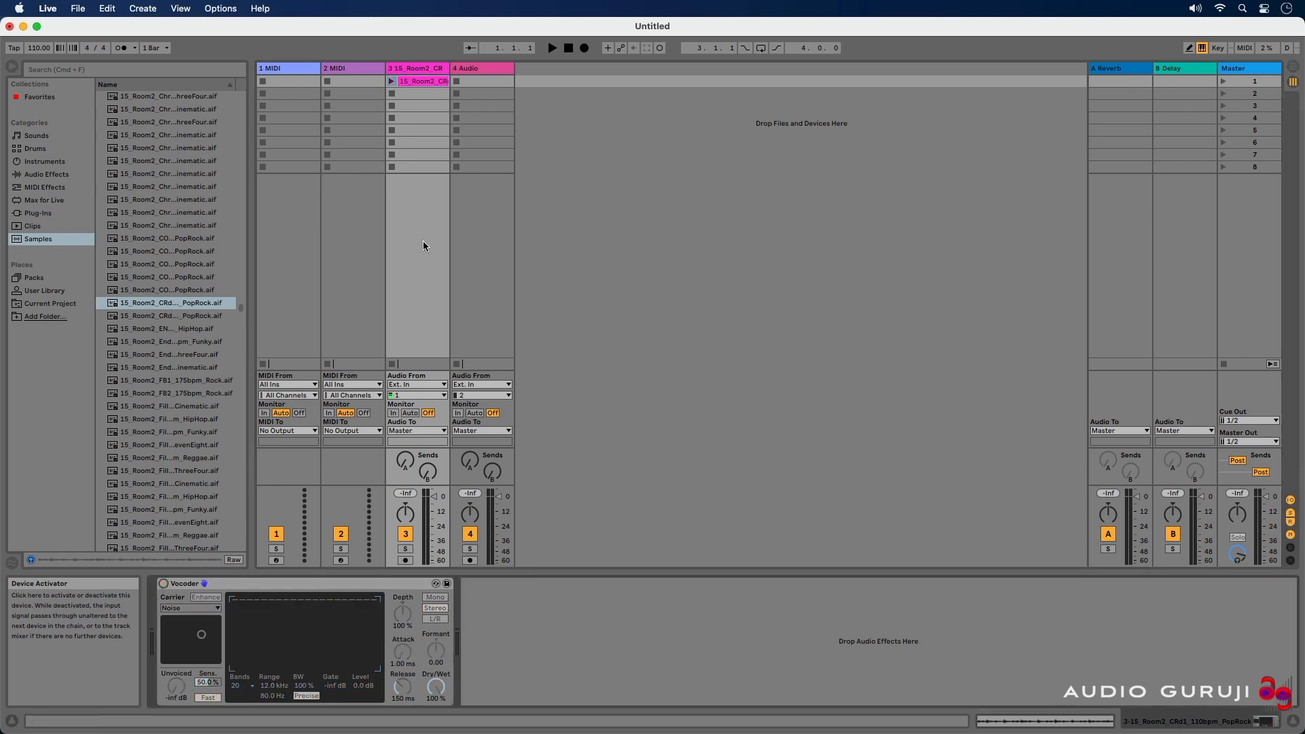
left_click(393, 81)
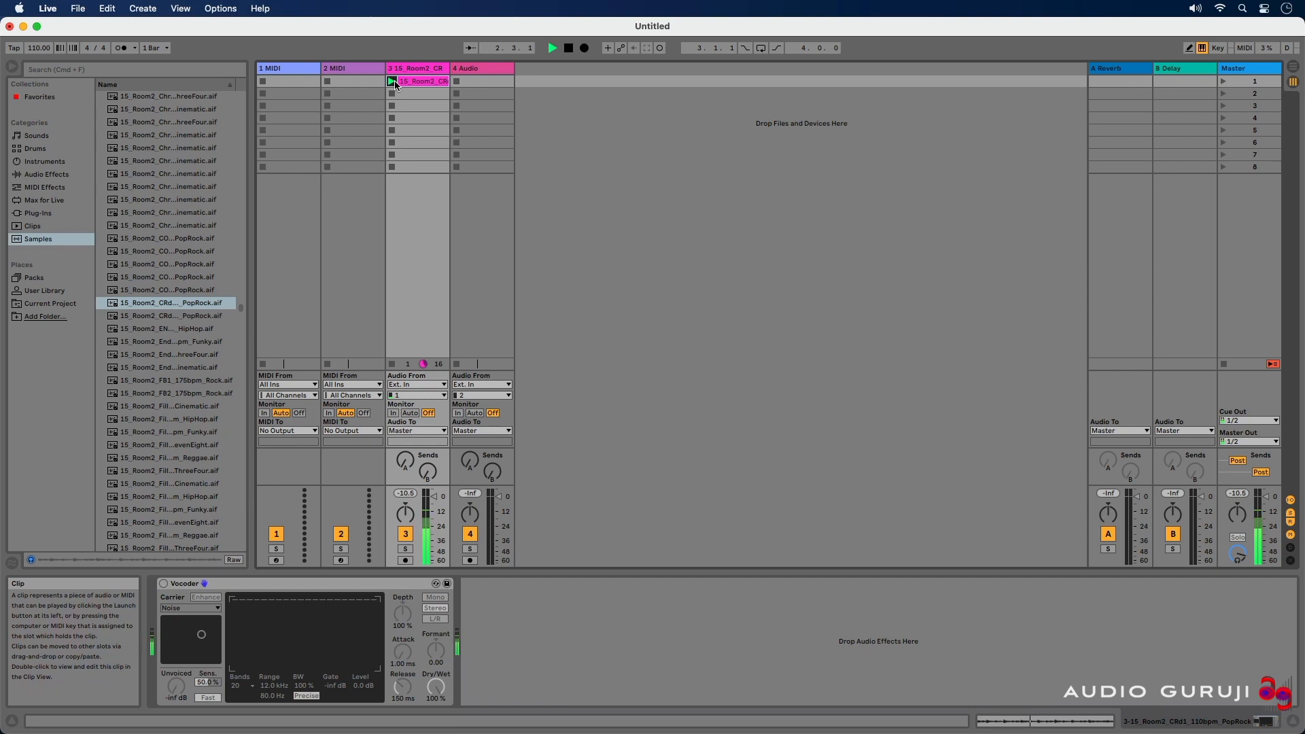
left_click(393, 367)
- Reactivate the Vocoder and move its noise controller point back to the upper-right corner while listening to the clip
left_click(163, 583)
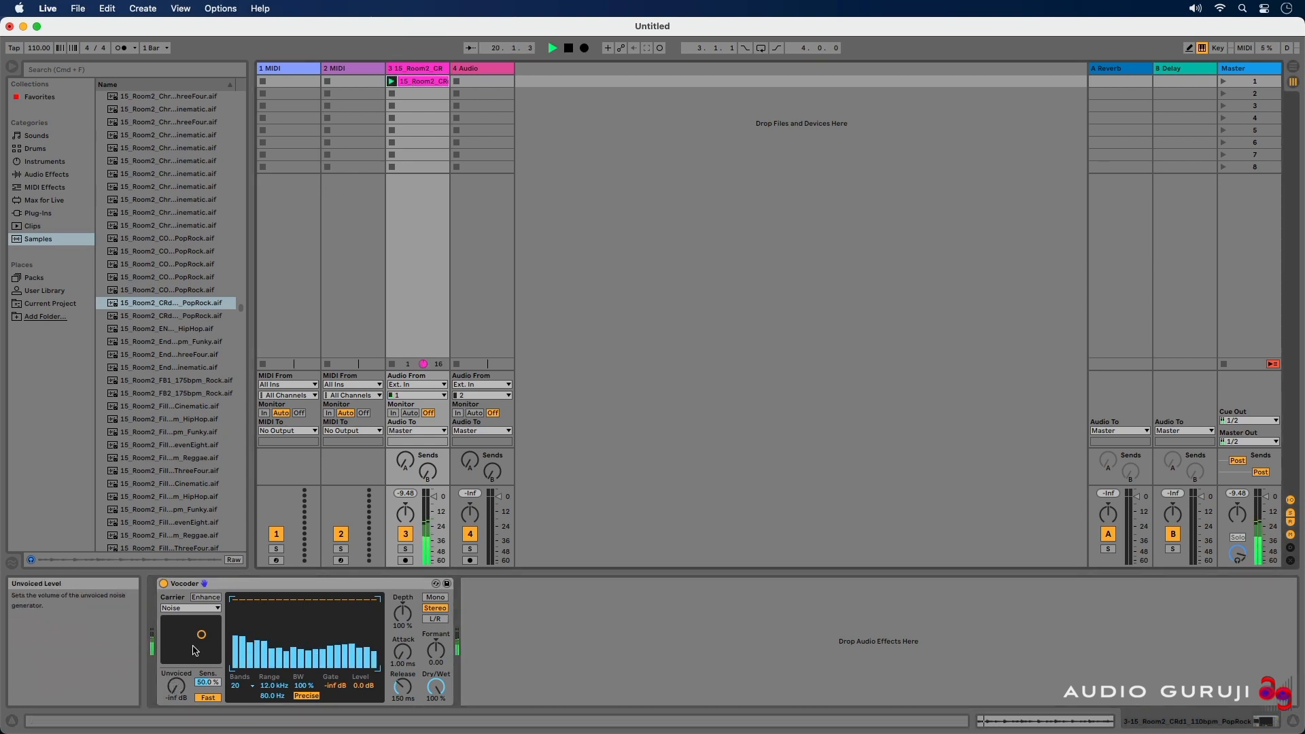
mouse_move(202, 637)
left_mouse_down()
mouse_move(217, 619)
mouse_move(167, 624)
mouse_move(167, 658)
mouse_move(202, 659)
mouse_move(215, 621)
mouse_move(167, 659)
mouse_move(217, 627)
left_mouse_up()
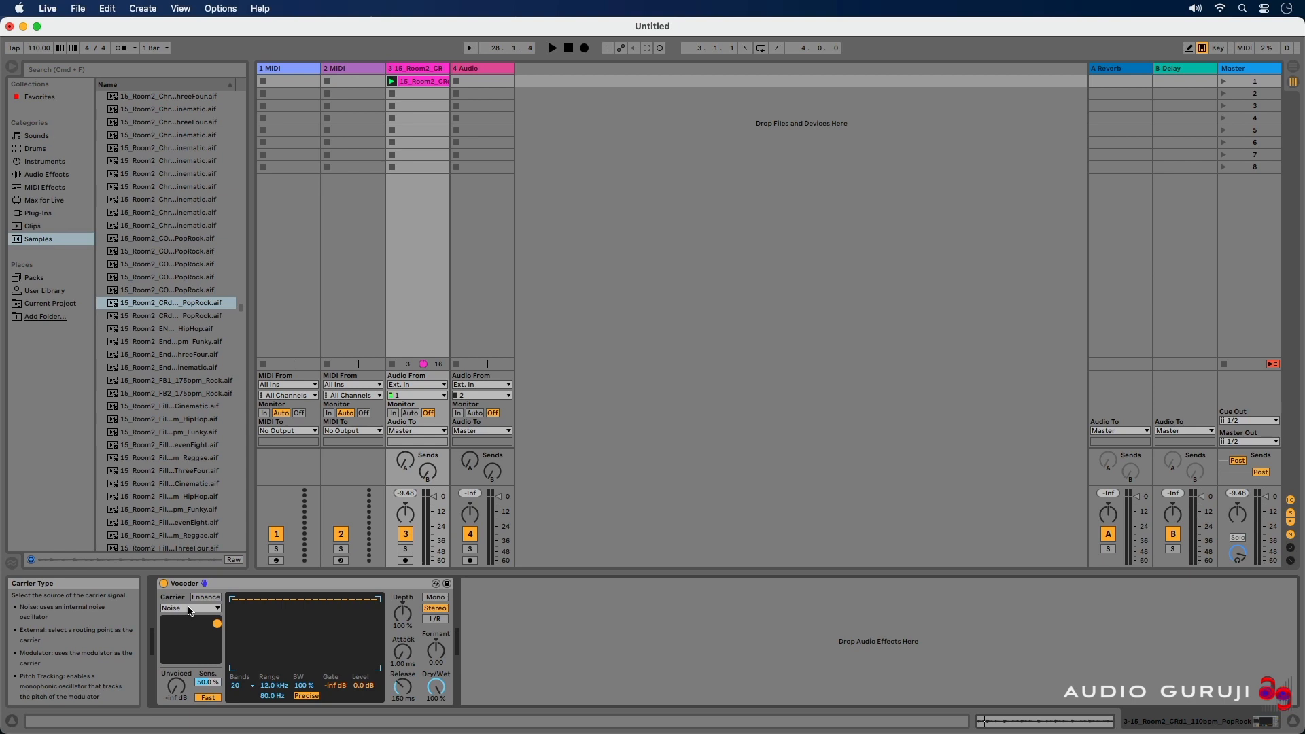
- Set the Vocoder's carrier type to Modulator and play the drum clip to hear it
left_click(208, 609)
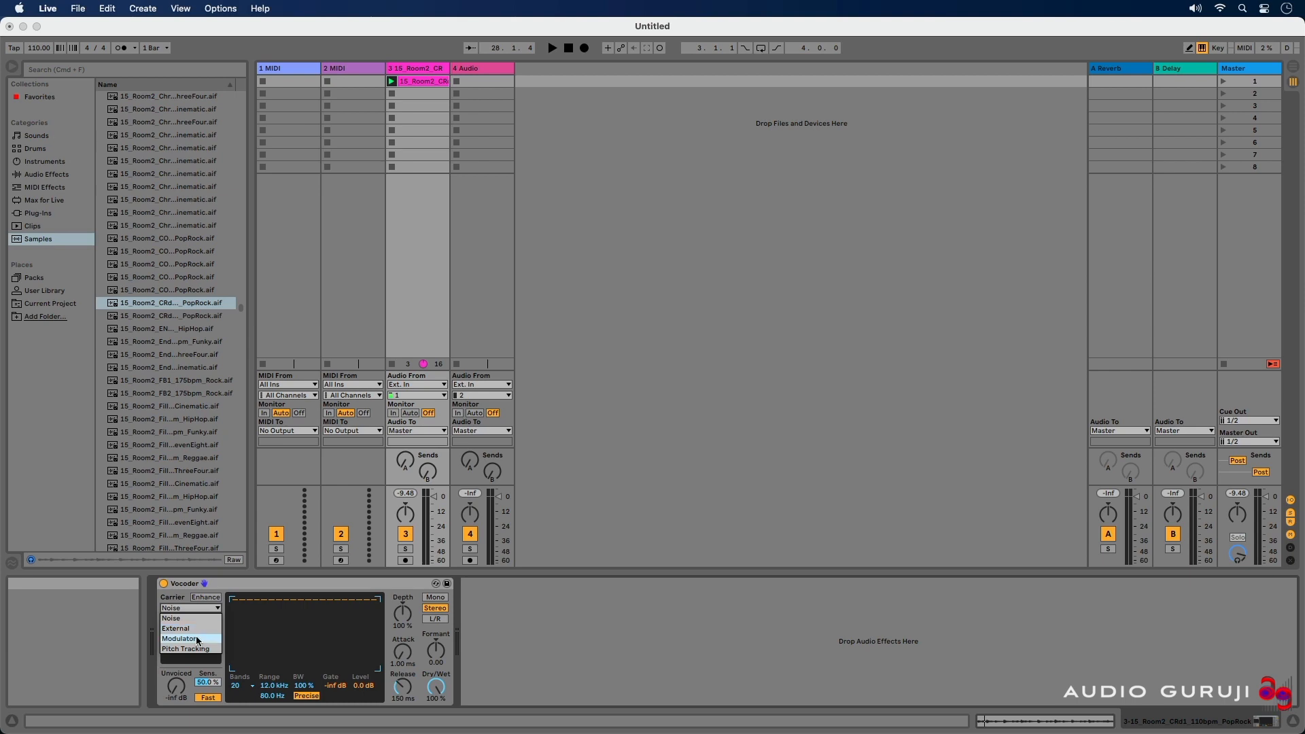
left_click(193, 638)
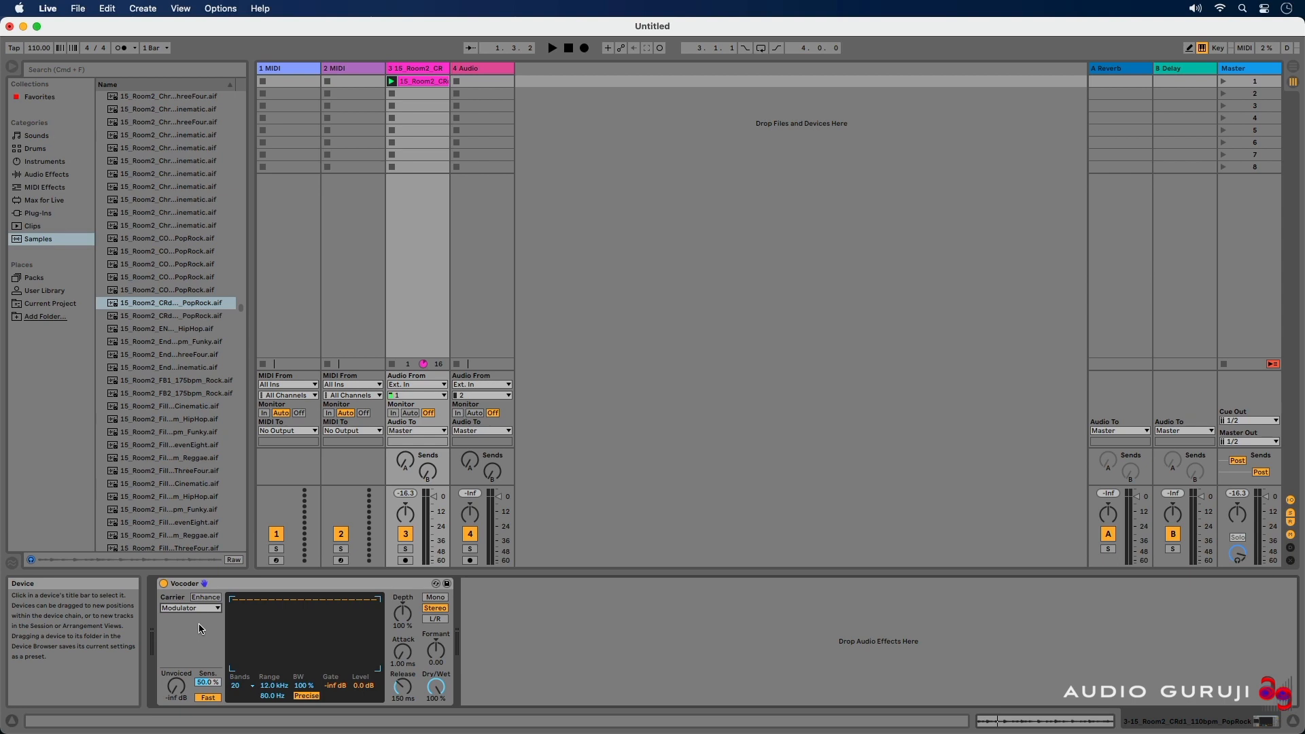
key("space")
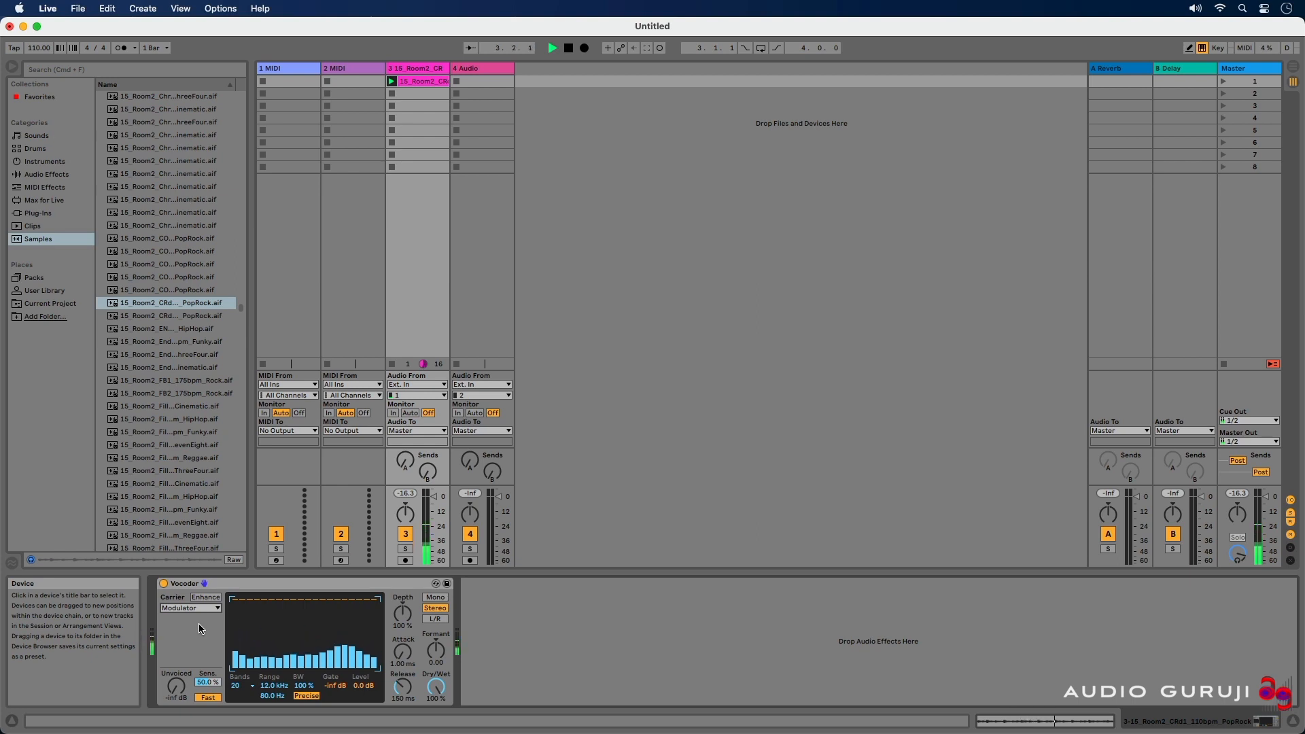
key("space")
- Compare the drum clip's playback with the Vocoder bypassed and with it active
left_click(164, 585)
key("space")
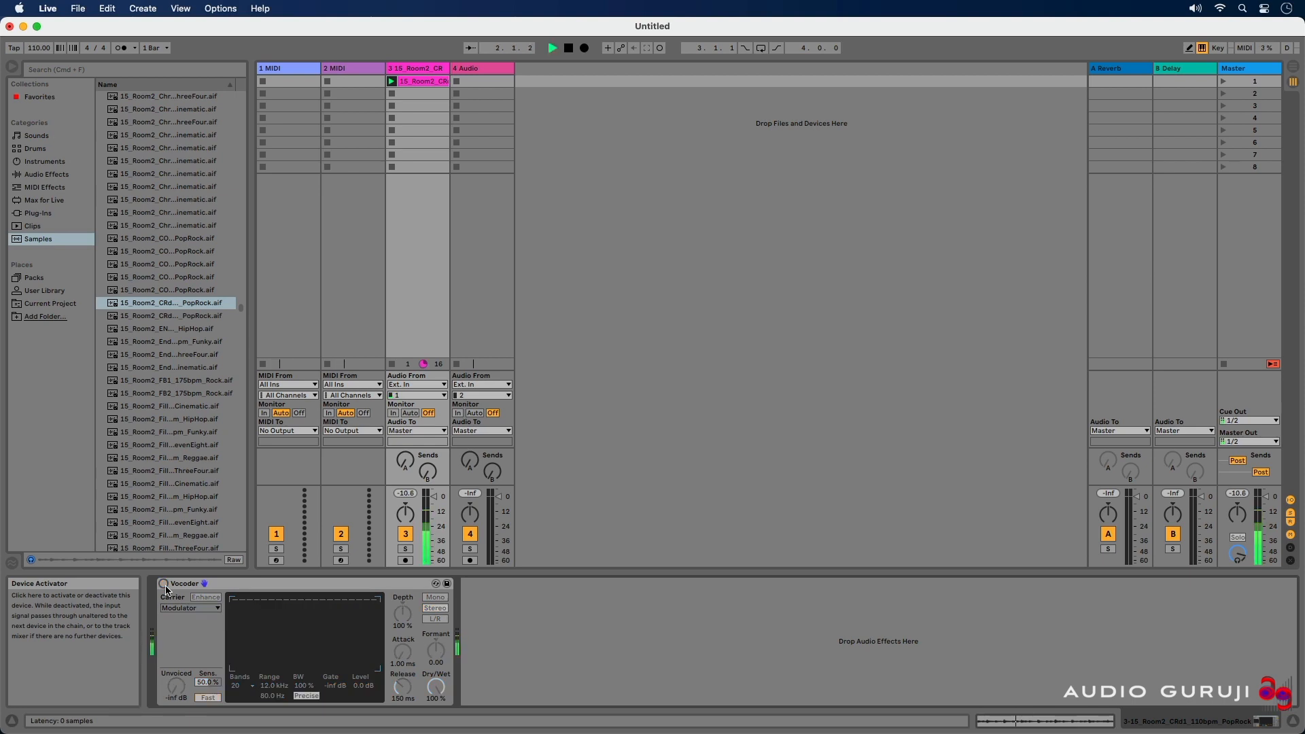
key("space")
left_click(166, 589)
key("space")
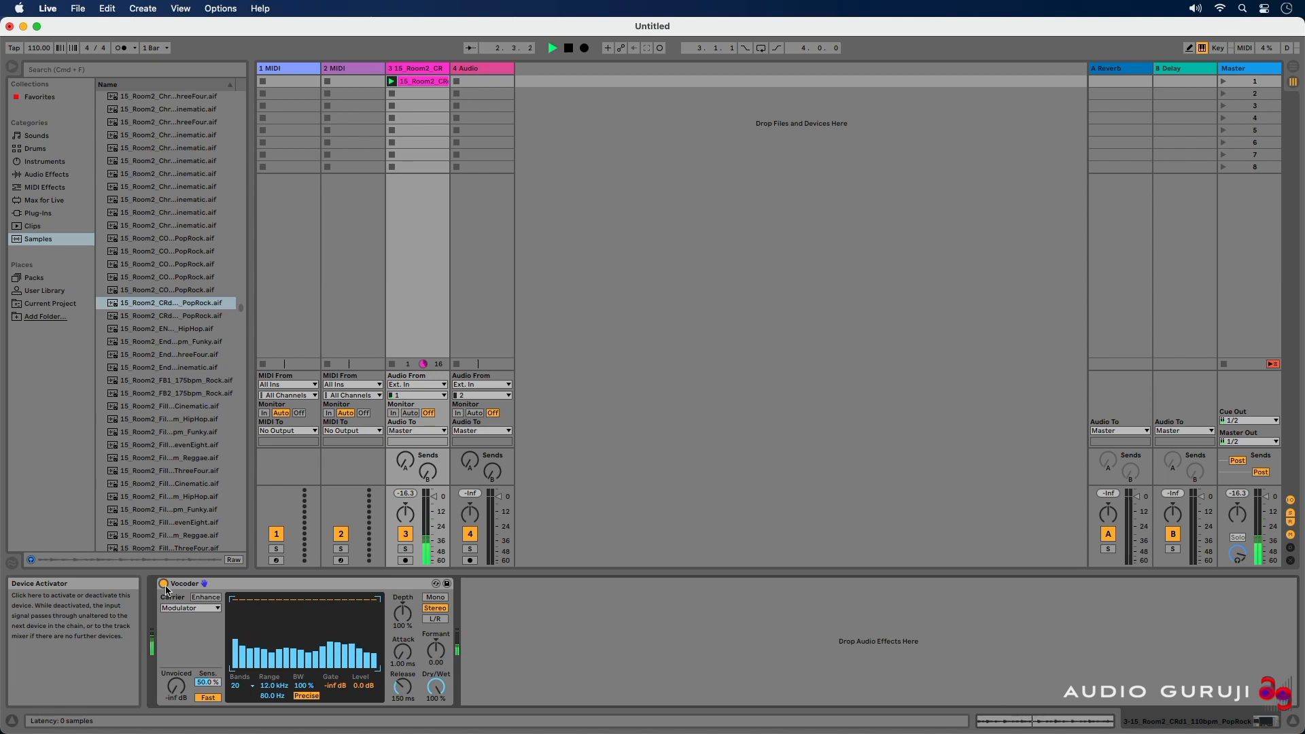
key("space")
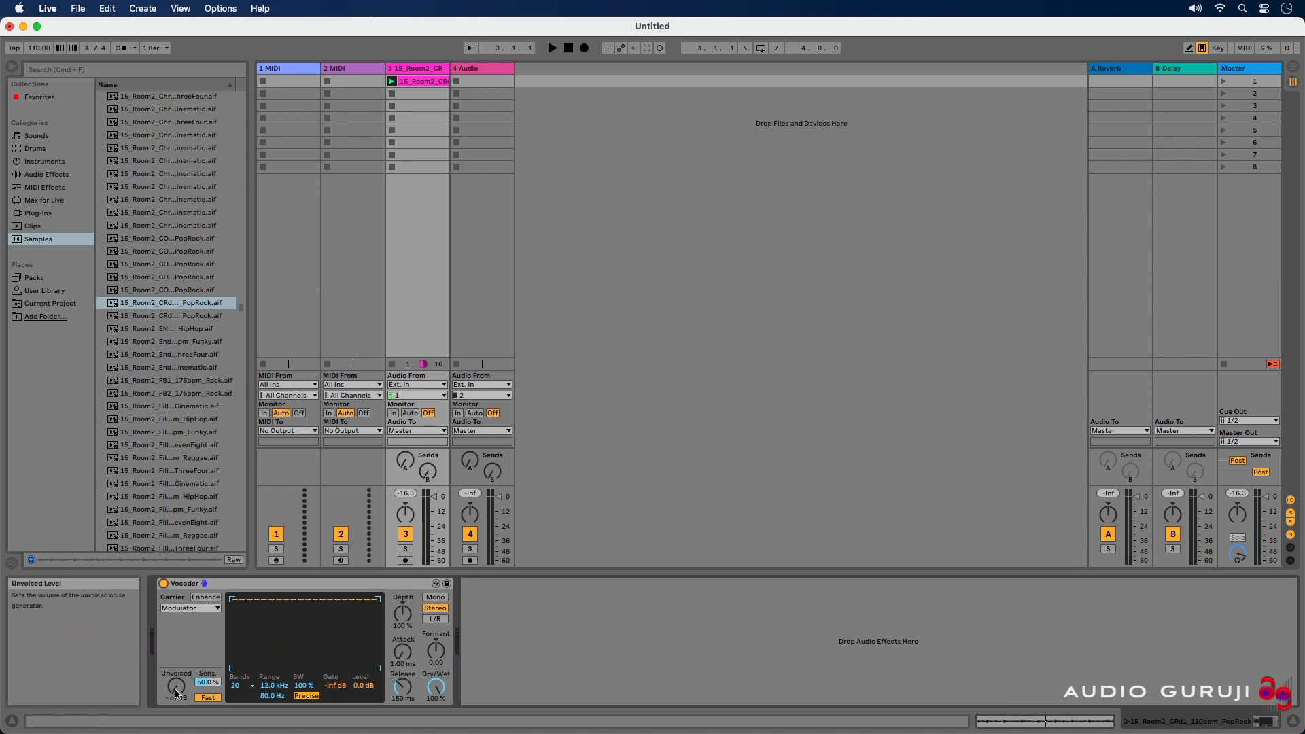
- Try adjusting the Vocoder's Unvoiced level during playback of the clip, returning it to -inf dB
mouse_move(176, 693)
left_mouse_down()
mouse_move(176, 678)
mouse_move(176, 699)
left_mouse_up()
key("space")
mouse_move(176, 697)
left_mouse_down()
mouse_move(176, 671)
mouse_move(177, 697)
left_mouse_up()
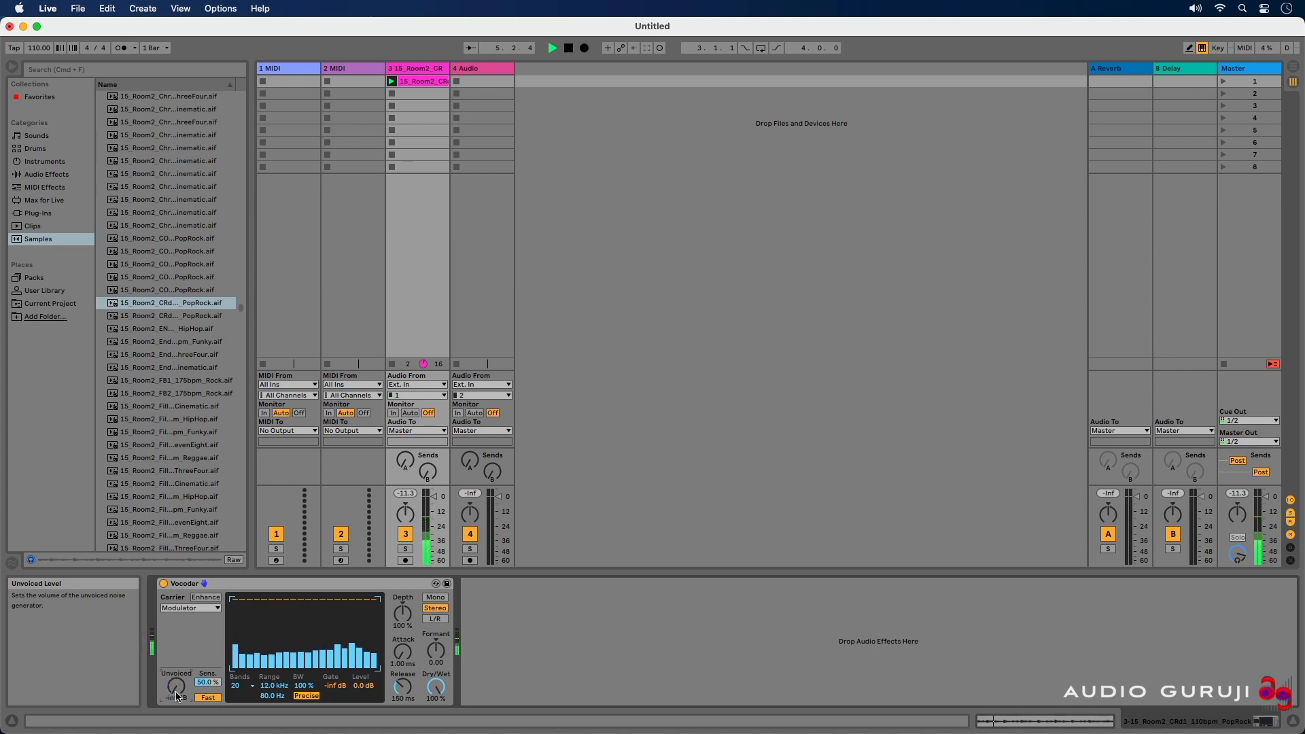
key("space")
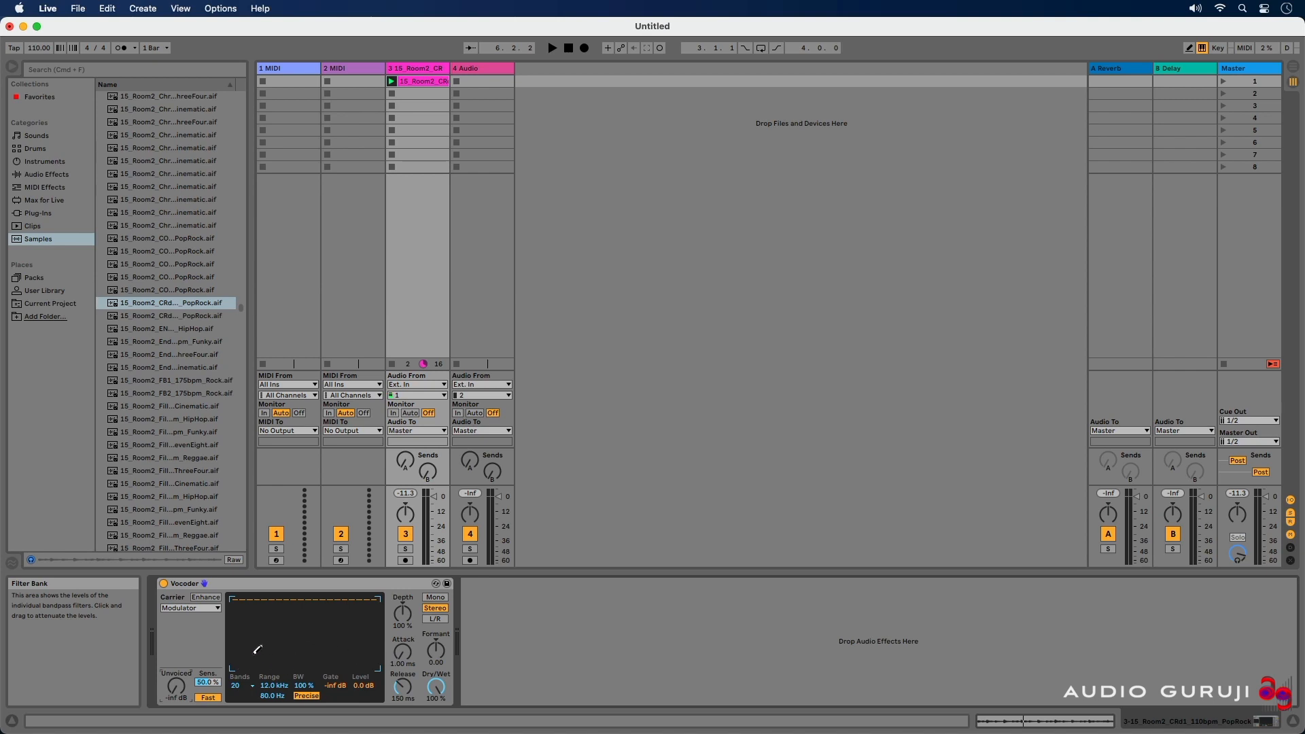
- Play the clip with the current filter bank, then set the number of bands to 4 and play it again
key("space")
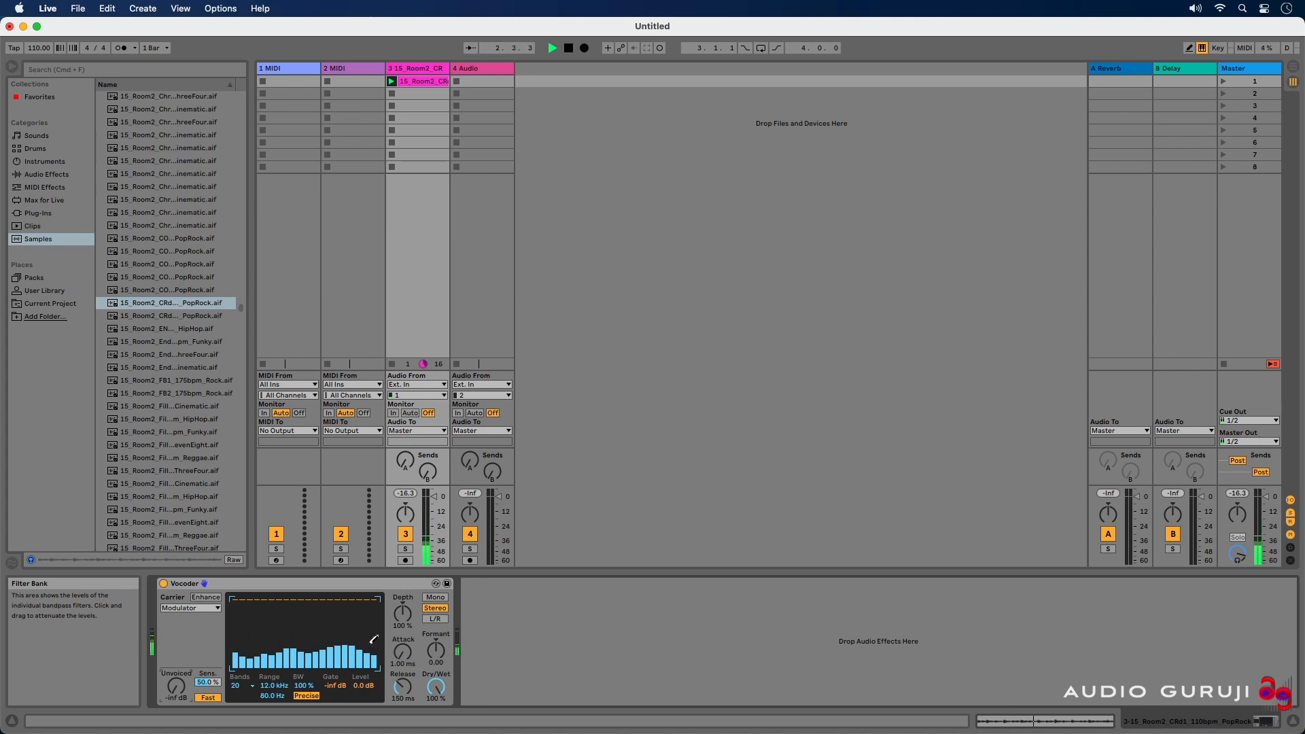
key("space")
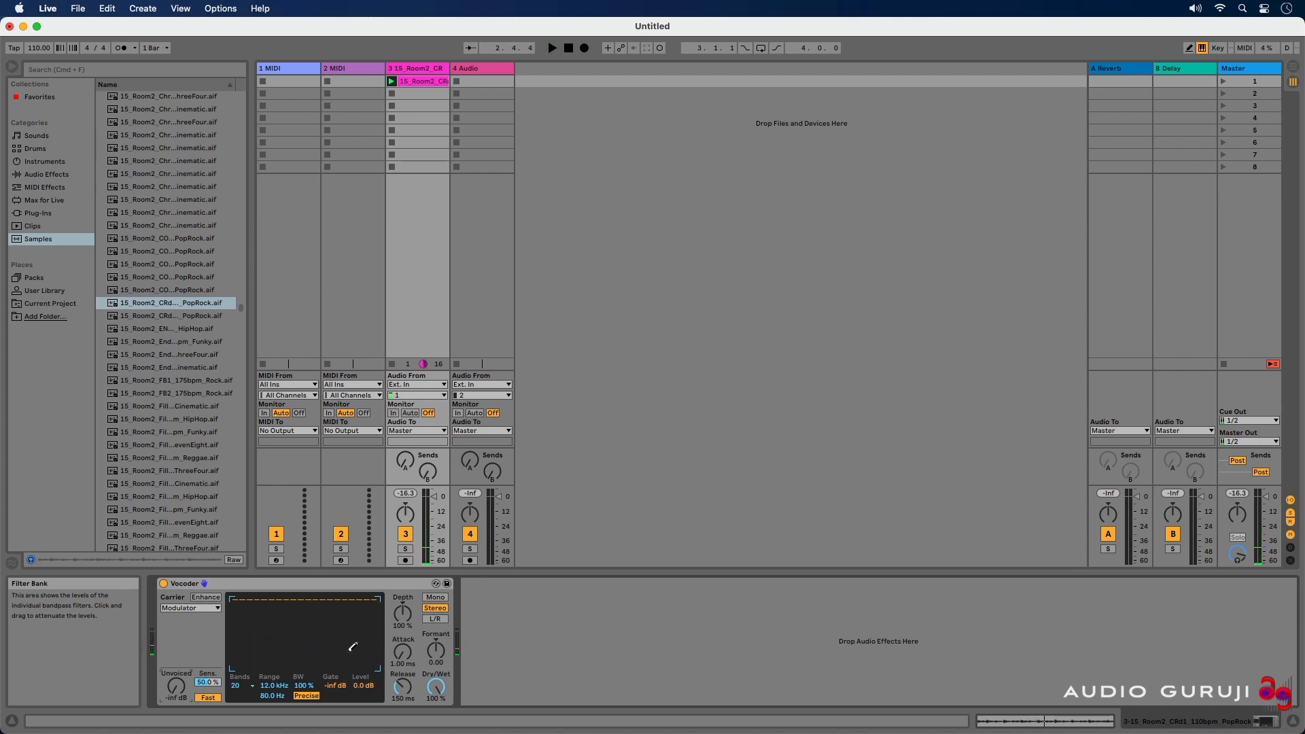
left_click(252, 687)
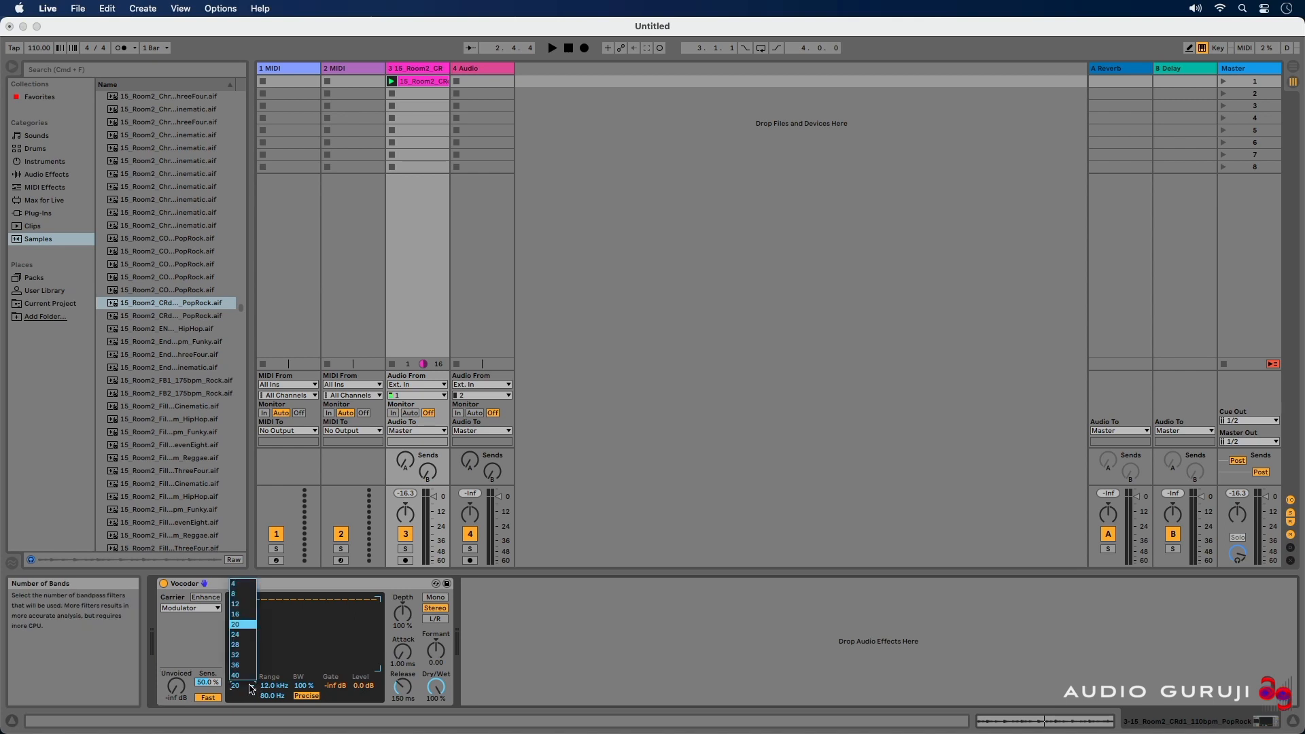
left_click(237, 587)
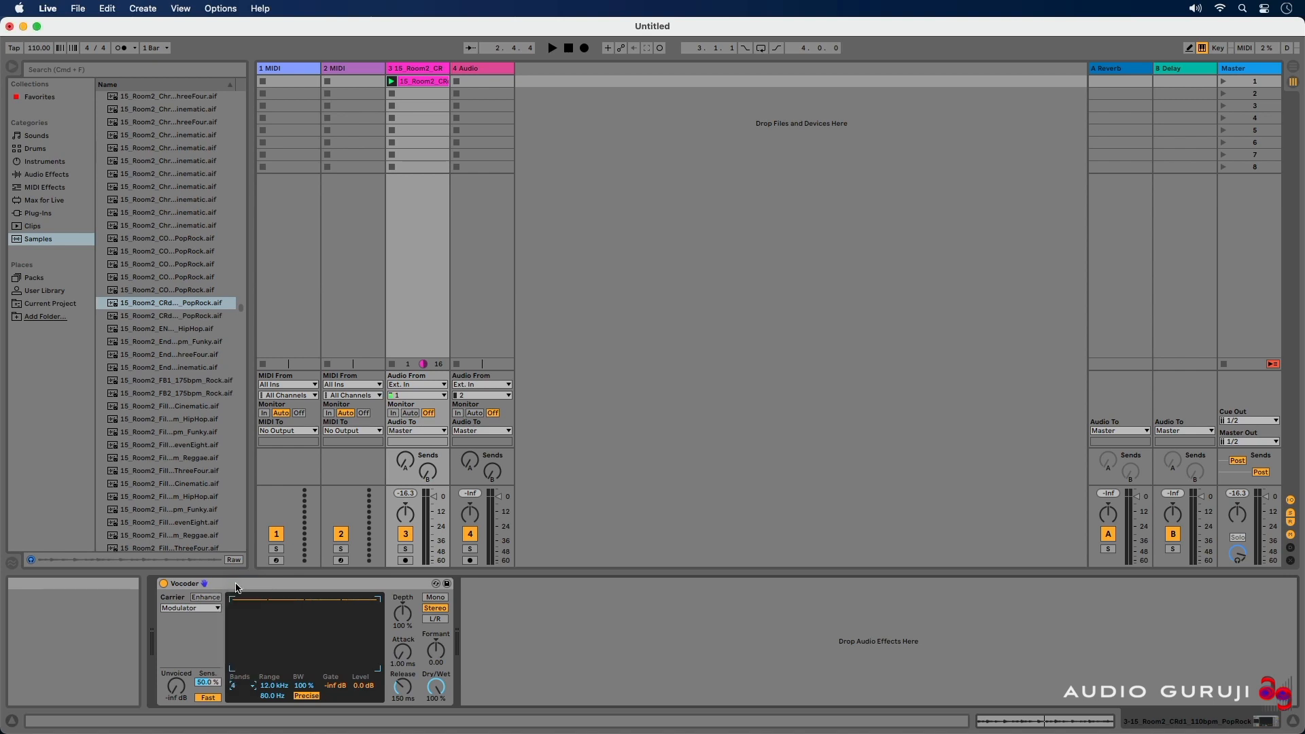
key("space")
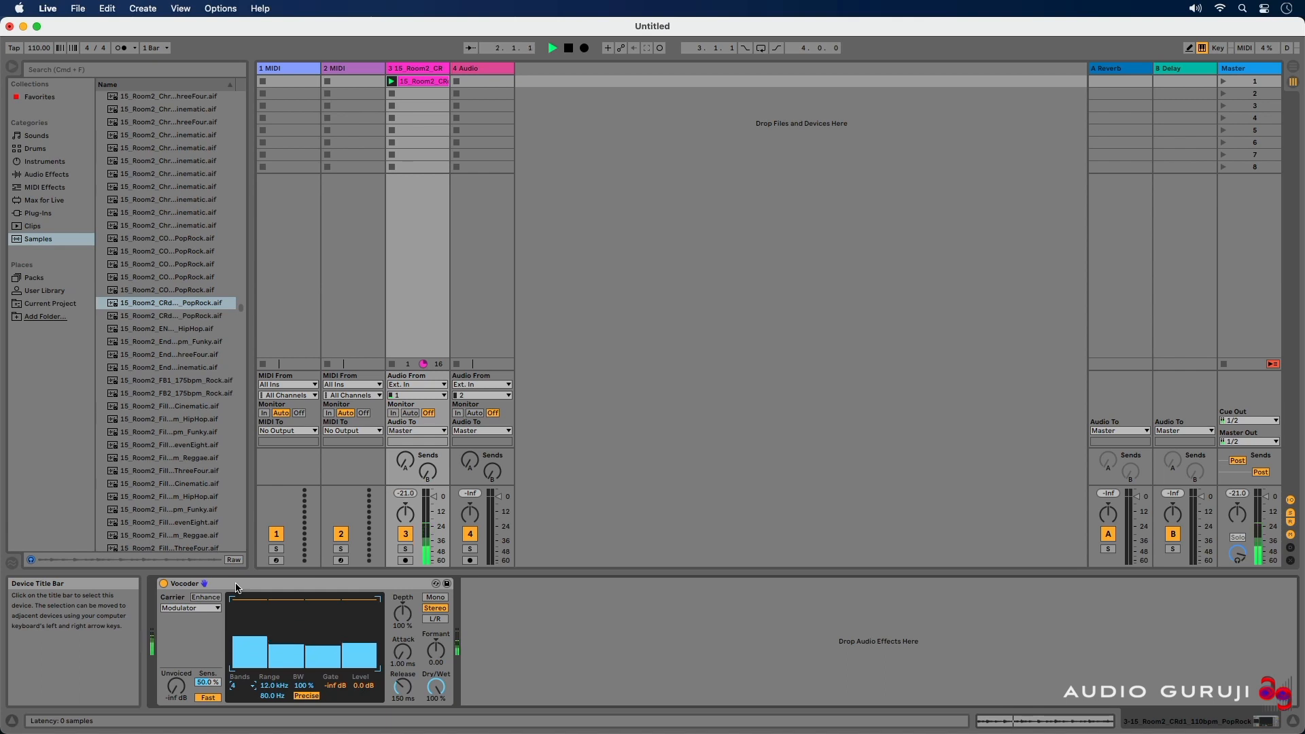
key("space")
- Set the Vocoder's filter bank to 40 bands with a bandwidth of 200 %
left_click(235, 685)
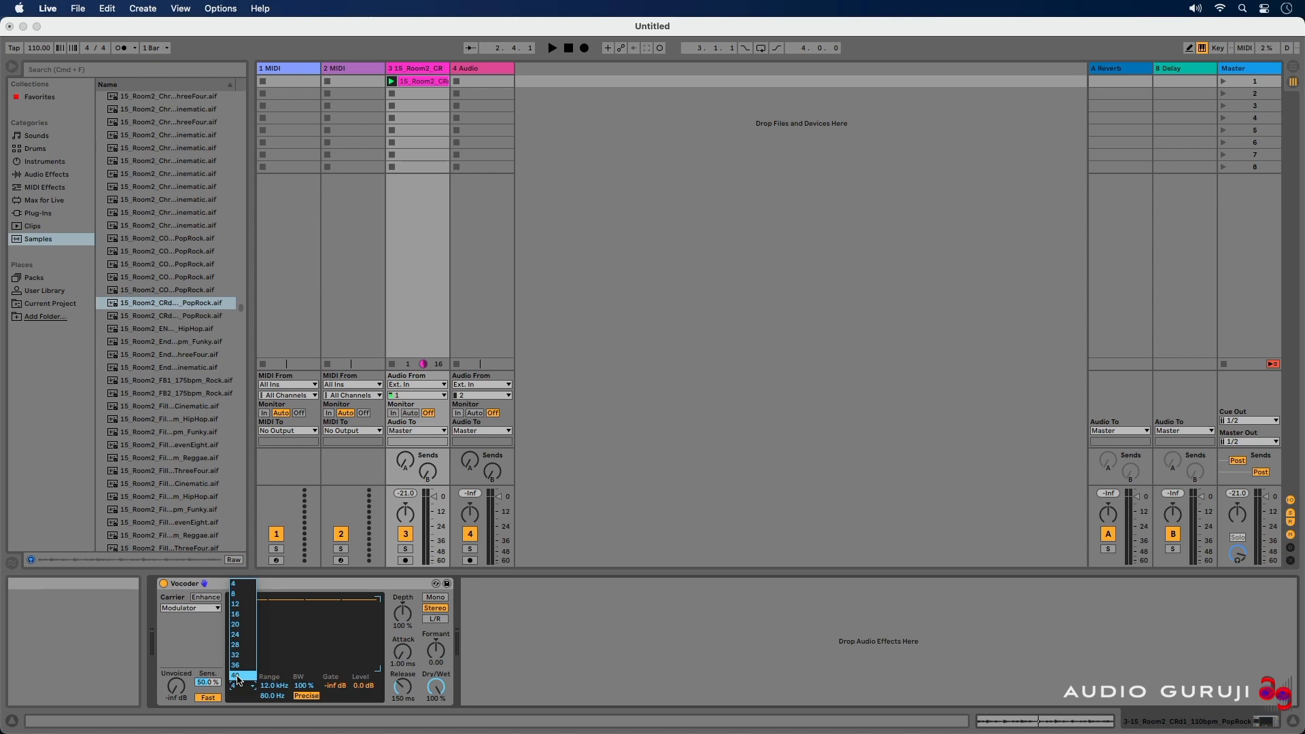
left_click(237, 676)
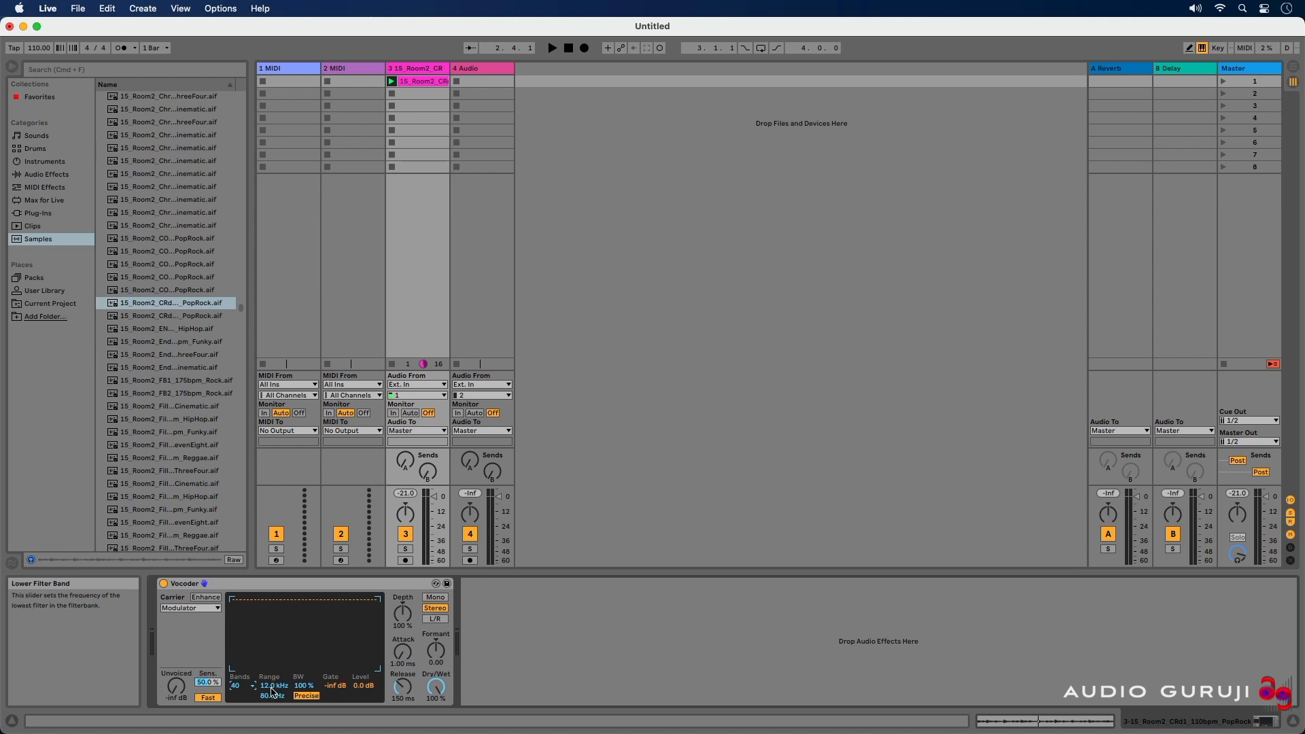
mouse_move(273, 691)
left_mouse_down()
mouse_move(272, 722)
mouse_move(272, 691)
left_mouse_up()
left_click_drag(303, 686, 308, 691)
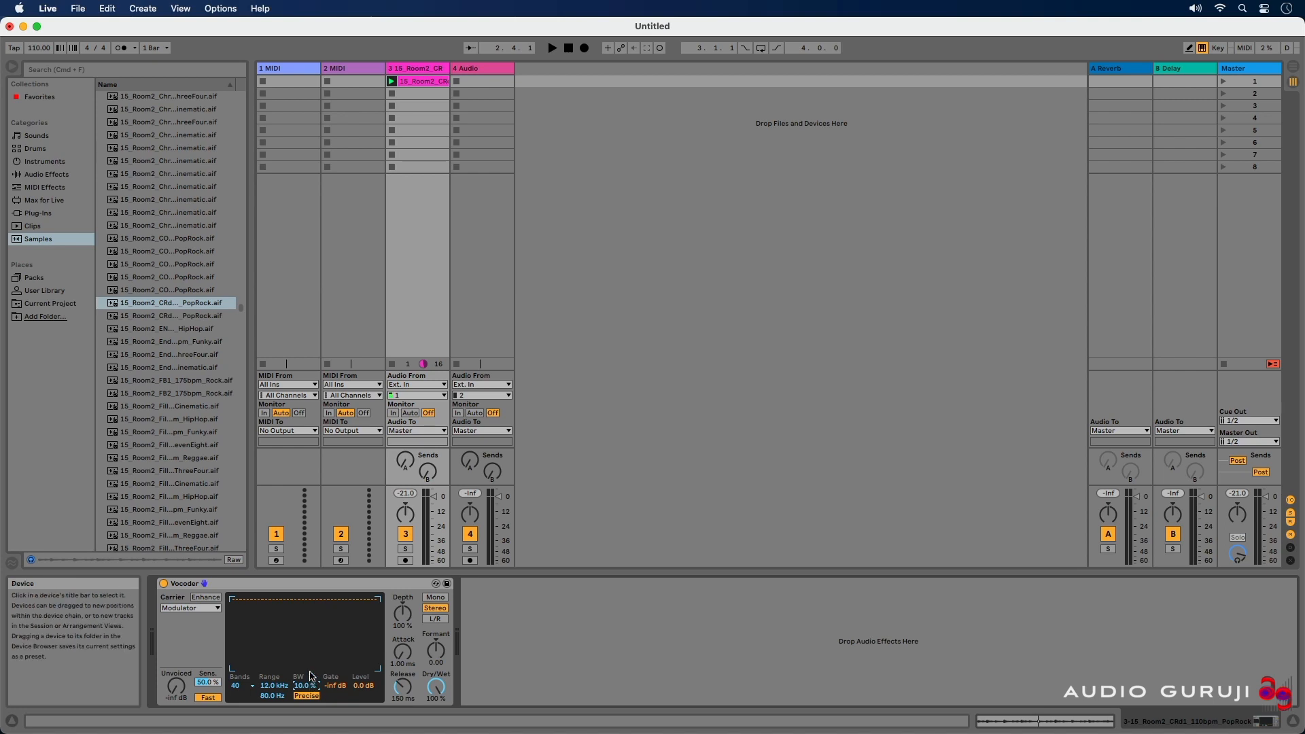
mouse_move(307, 686)
left_mouse_down()
mouse_move(307, 646)
mouse_move(310, 689)
left_mouse_up()
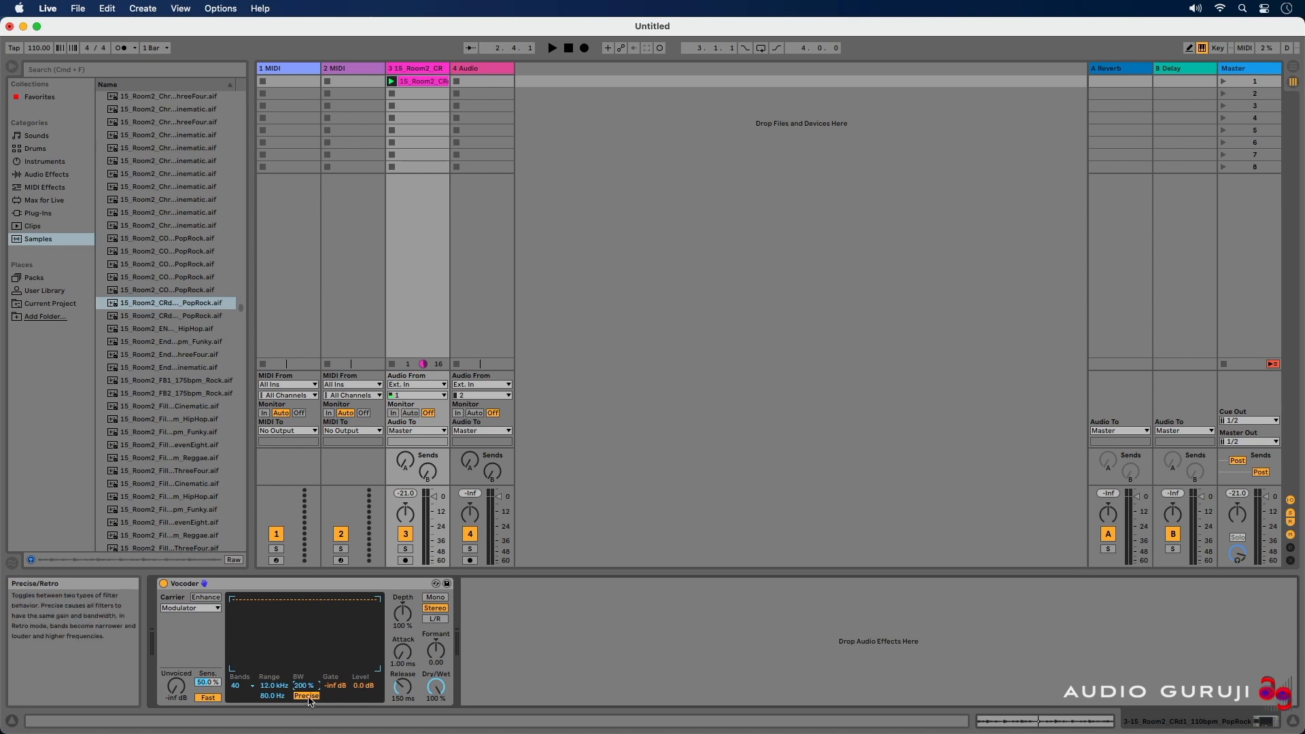
- Switch the filter bank from Precise to Retro mode and set its Gate threshold to -48 dB
left_click(307, 697)
left_click(307, 697)
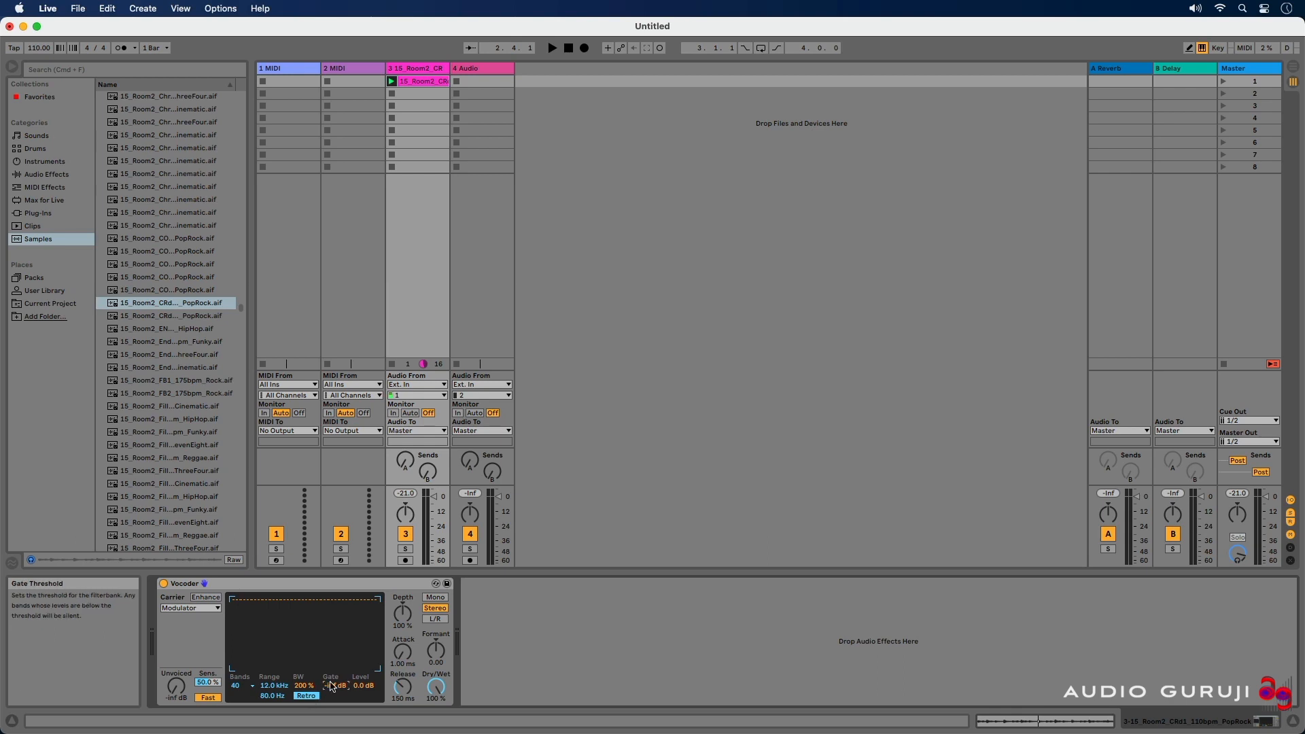
left_click_drag(332, 686, 332, 673)
mouse_move(234, 617)
left_mouse_down()
mouse_move(382, 622)
mouse_move(236, 617)
mouse_move(297, 624)
mouse_move(351, 610)
left_mouse_up()
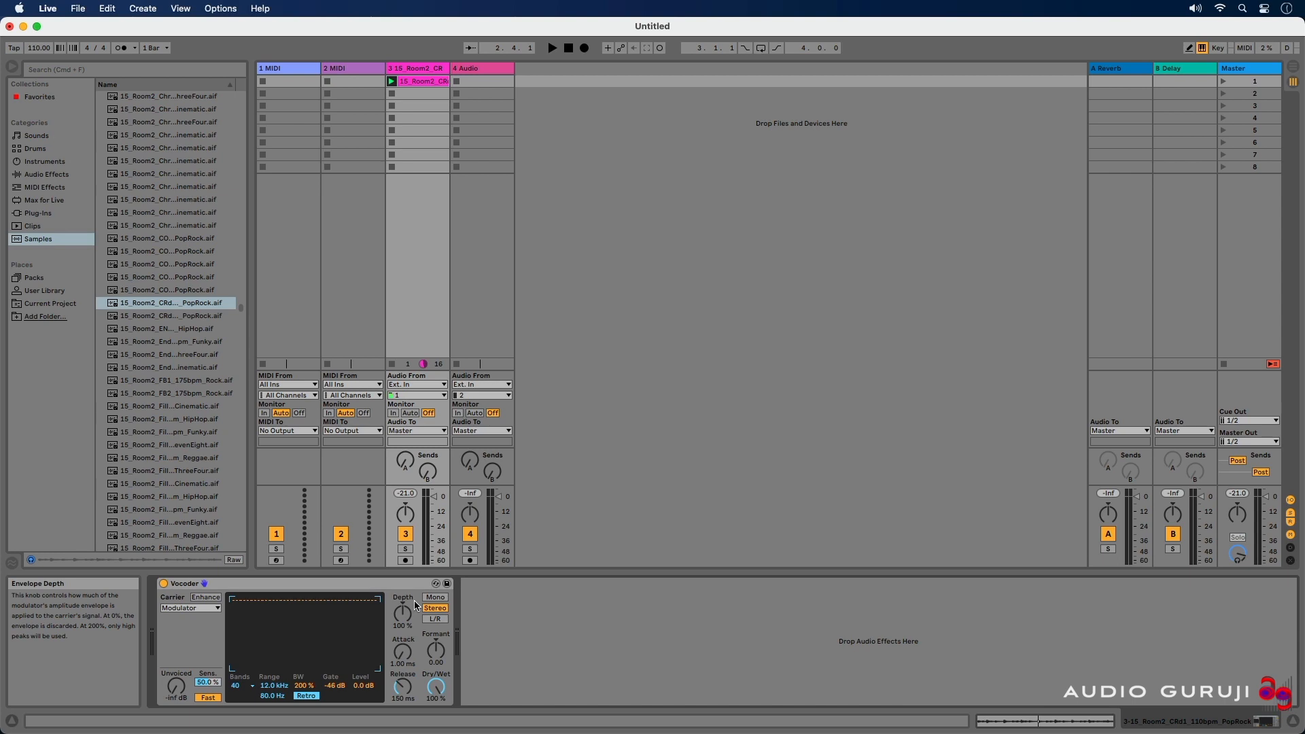
- Try the Vocoder's envelope Depth at 0 % and 200 %, and reset it to 100 %
left_click_drag(414, 601, 414, 679)
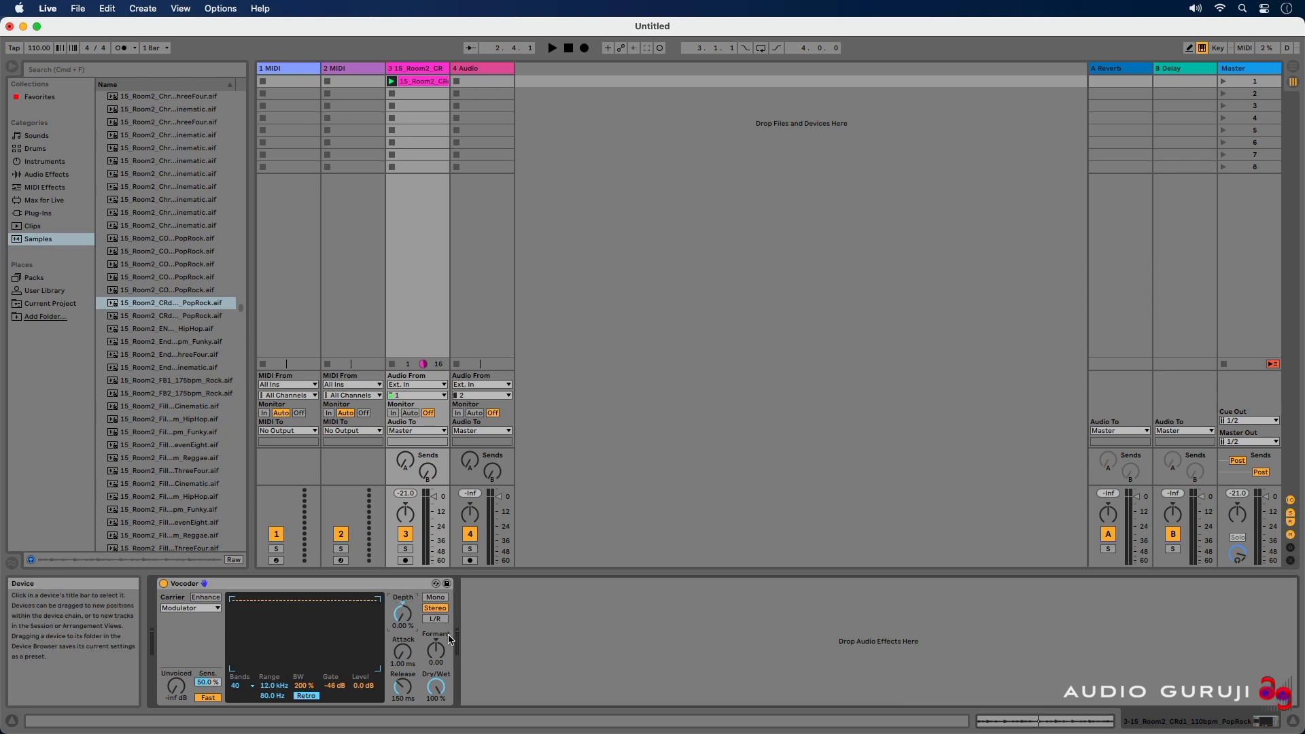
left_click_drag(405, 624, 405, 584)
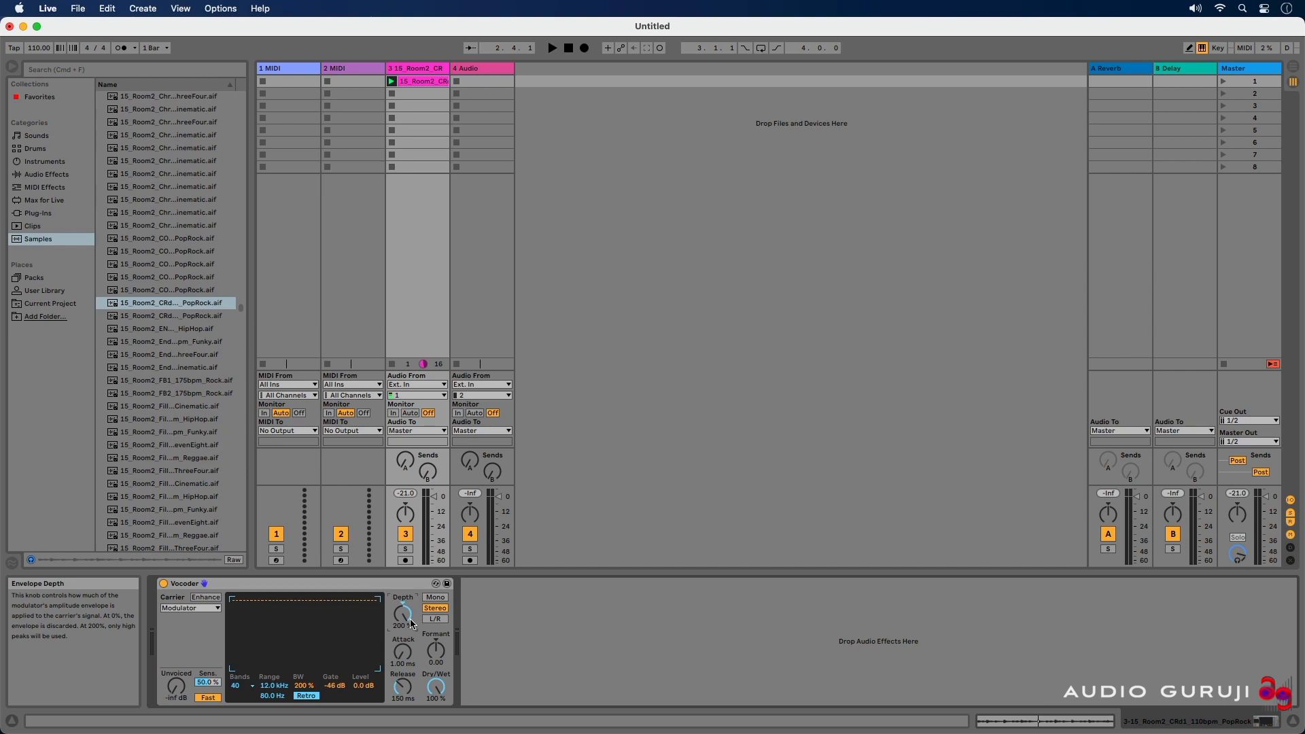
double_click(414, 628)
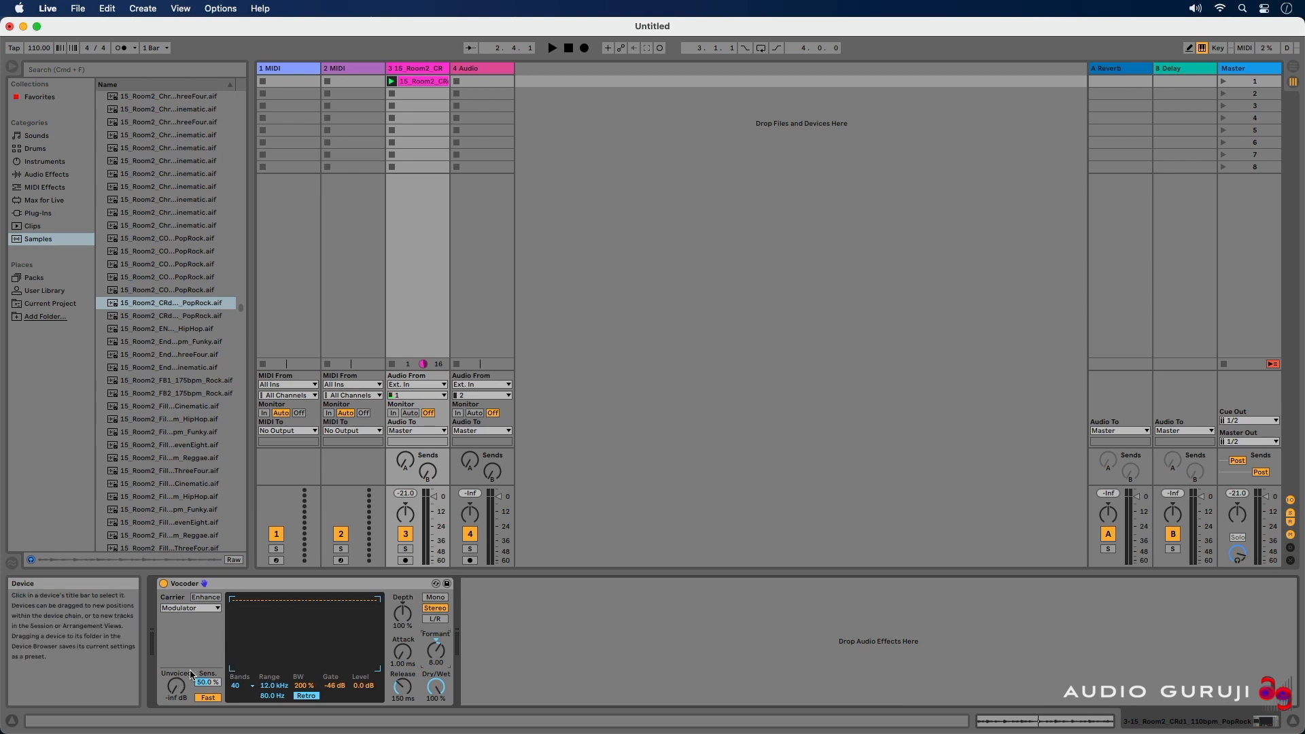
- Play the clip and raise the Vocoder's Unvoiced level to about -34 dB
key("space")
mouse_move(175, 688)
left_mouse_down()
mouse_move(176, 677)
mouse_move(175, 701)
left_mouse_up()
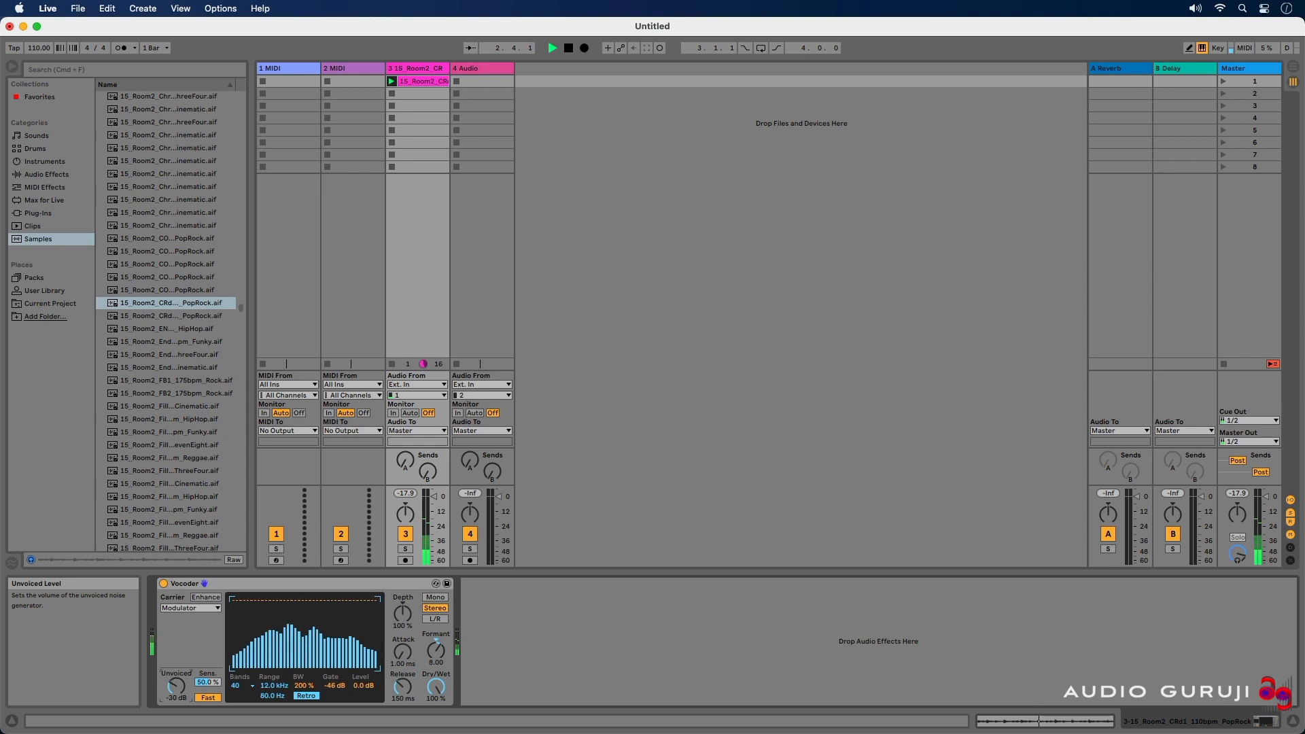
- Compare the envelope Depth at 0 % and 200 % on the clip, leave it at 0 %, and play the clip
left_click_drag(402, 613, 403, 681)
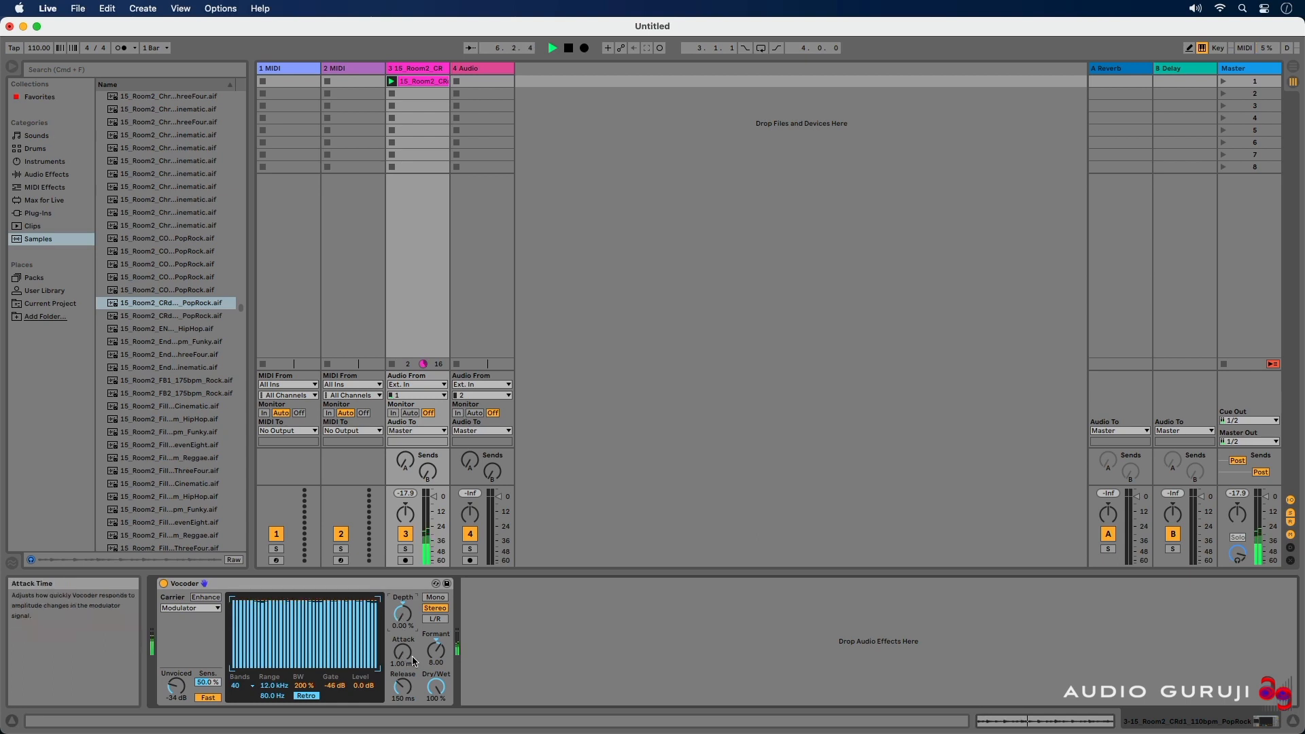
left_click_drag(402, 614, 402, 571)
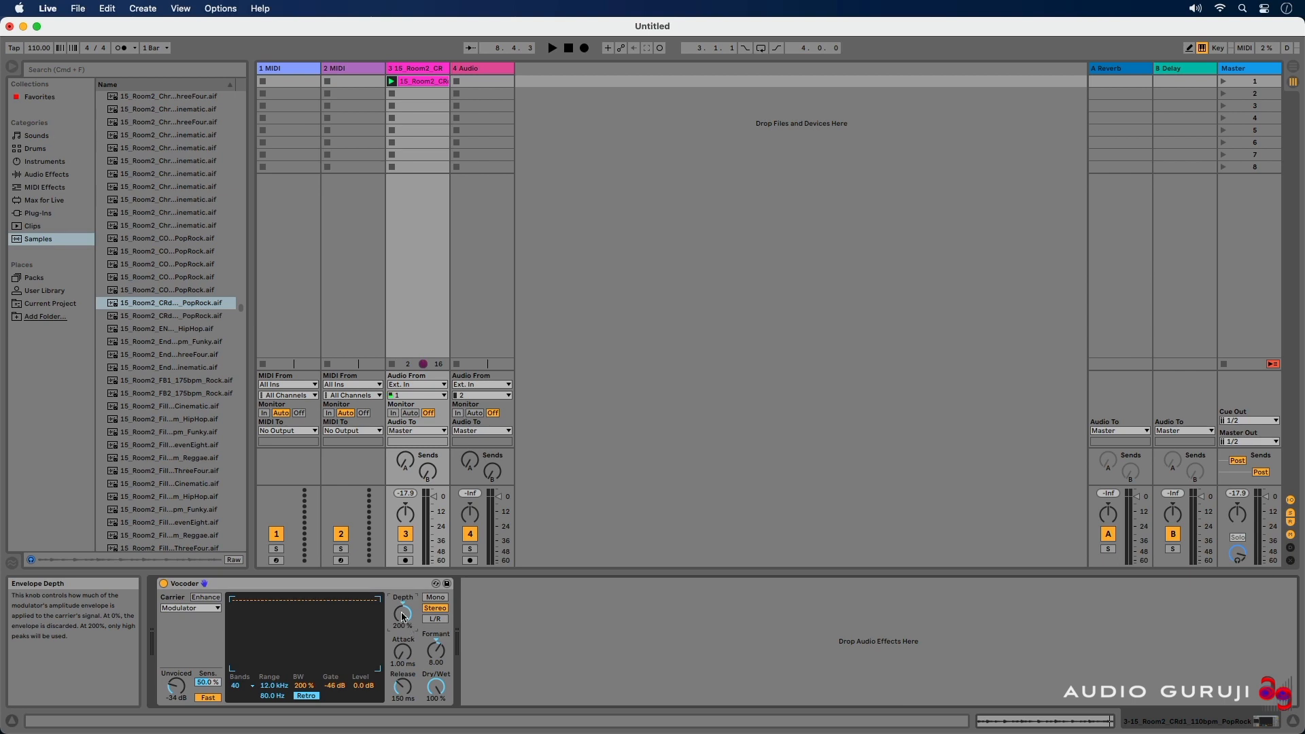
left_click_drag(403, 614, 403, 680)
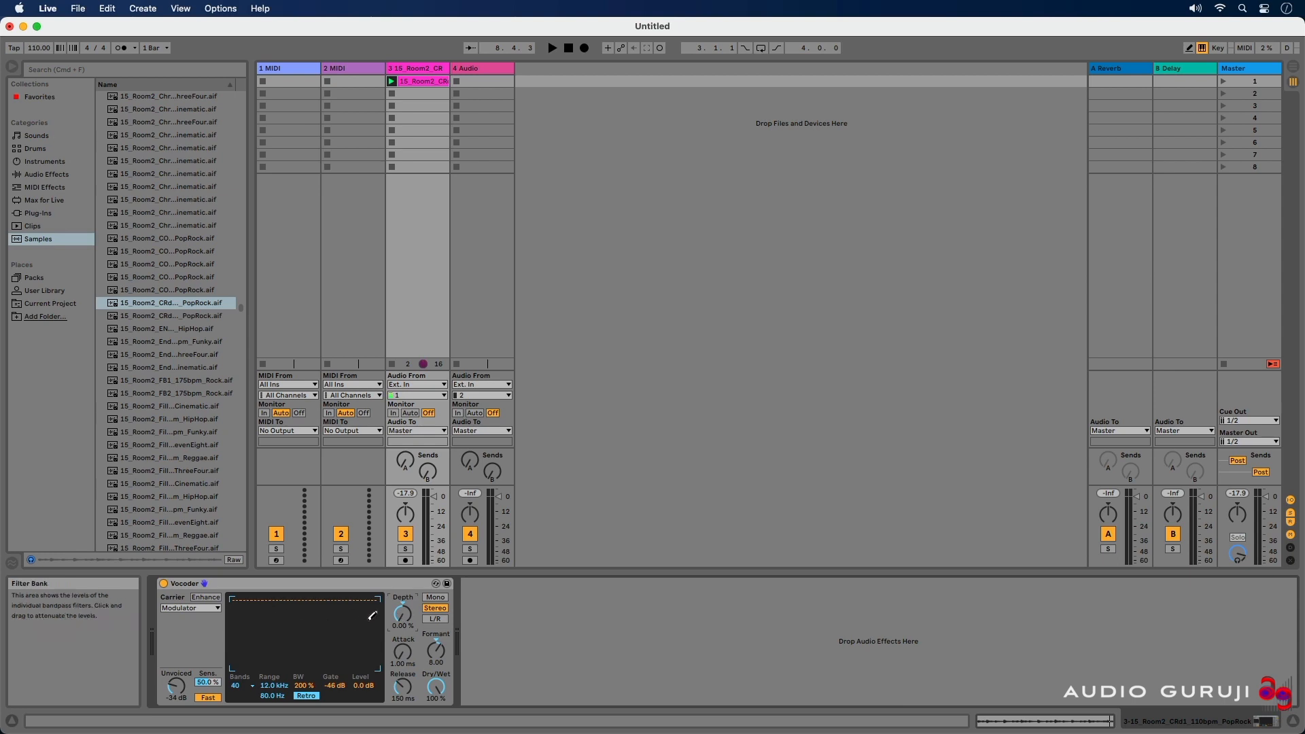
key("space")
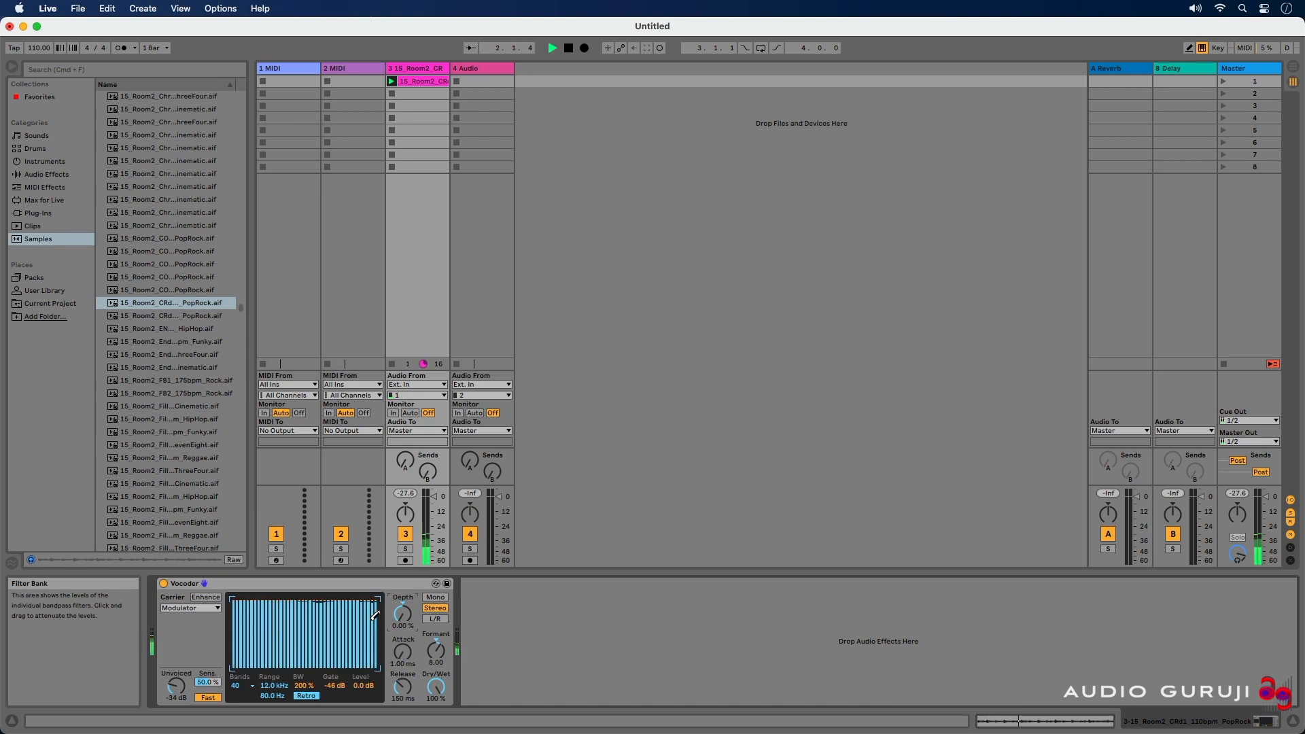
- Set the envelope Depth to 200 % and, with the clip playing, try a higher Gate threshold before lowering it to -49 dB
left_click_drag(401, 623, 401, 558)
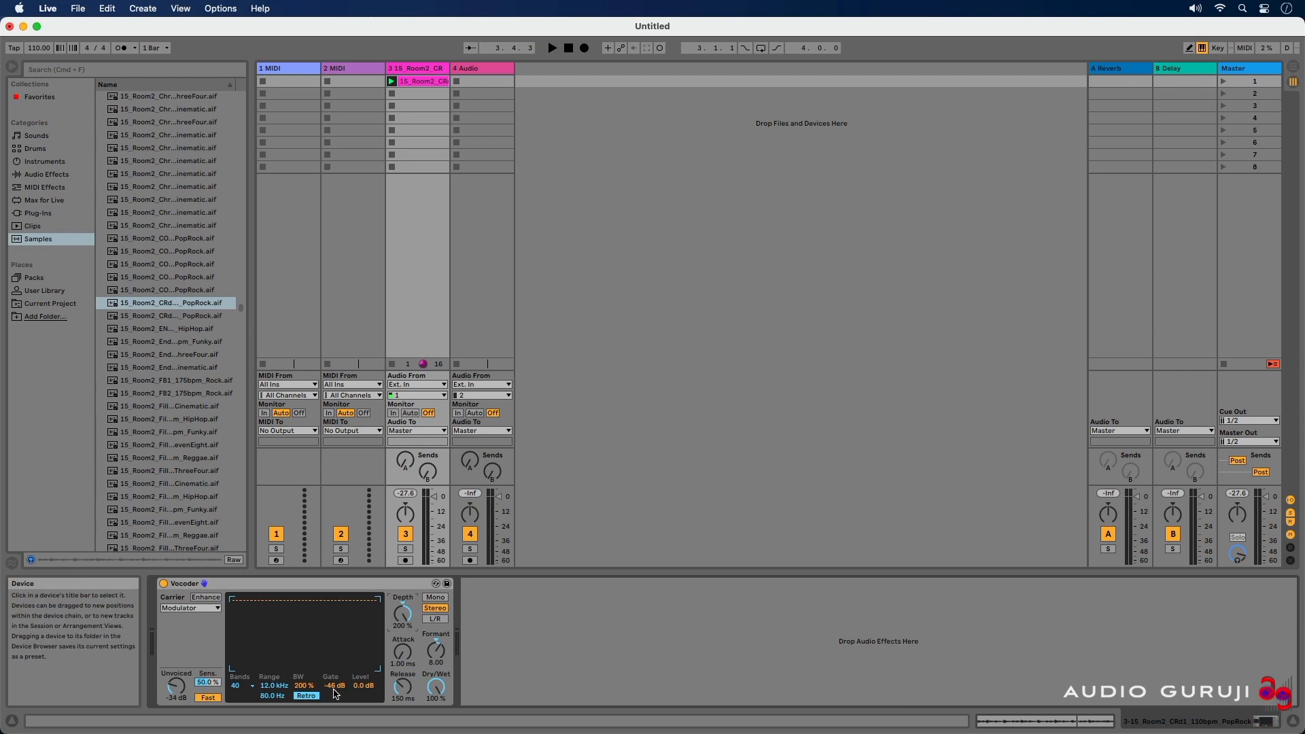
key("space")
left_click_drag(334, 685, 335, 654)
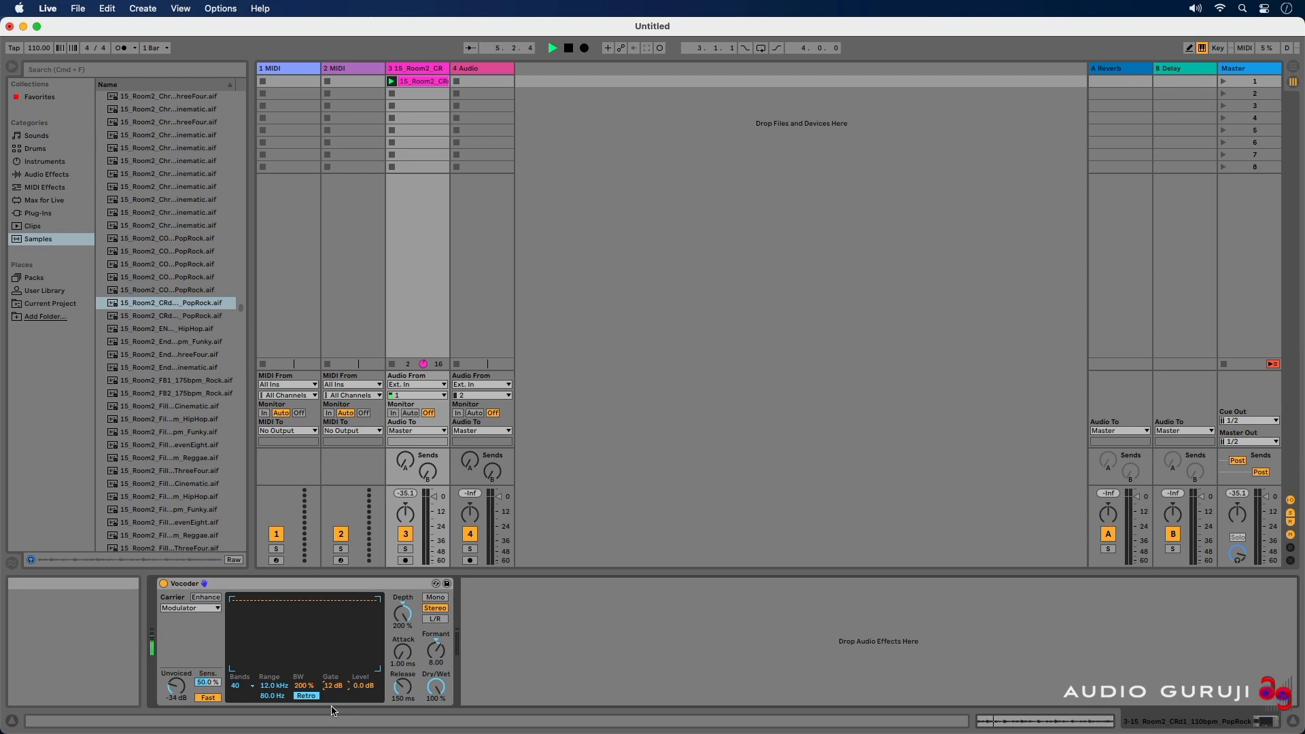
left_click_drag(333, 685, 332, 729)
- Audition the filter bandwidth at 10 % and 200 %, and widen the filter range to 20 Hz and 18 kHz
left_click_drag(304, 685, 304, 721)
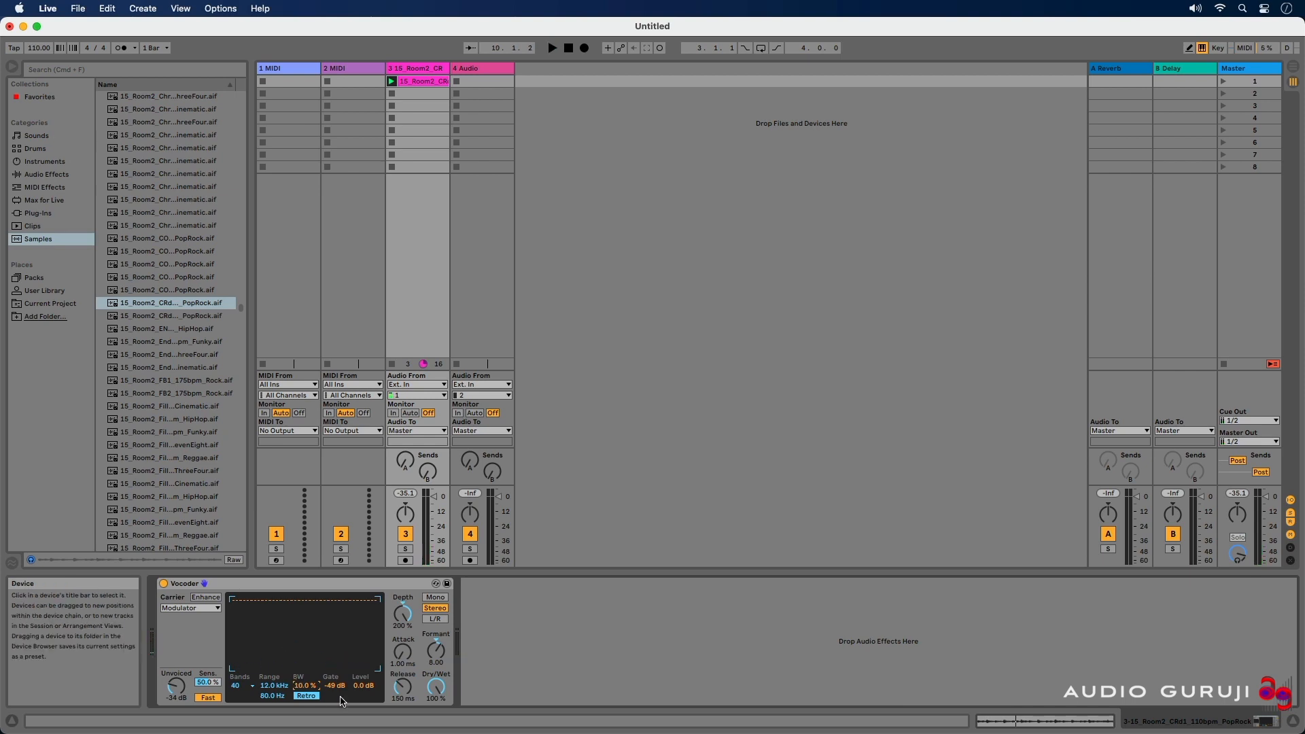
key("space")
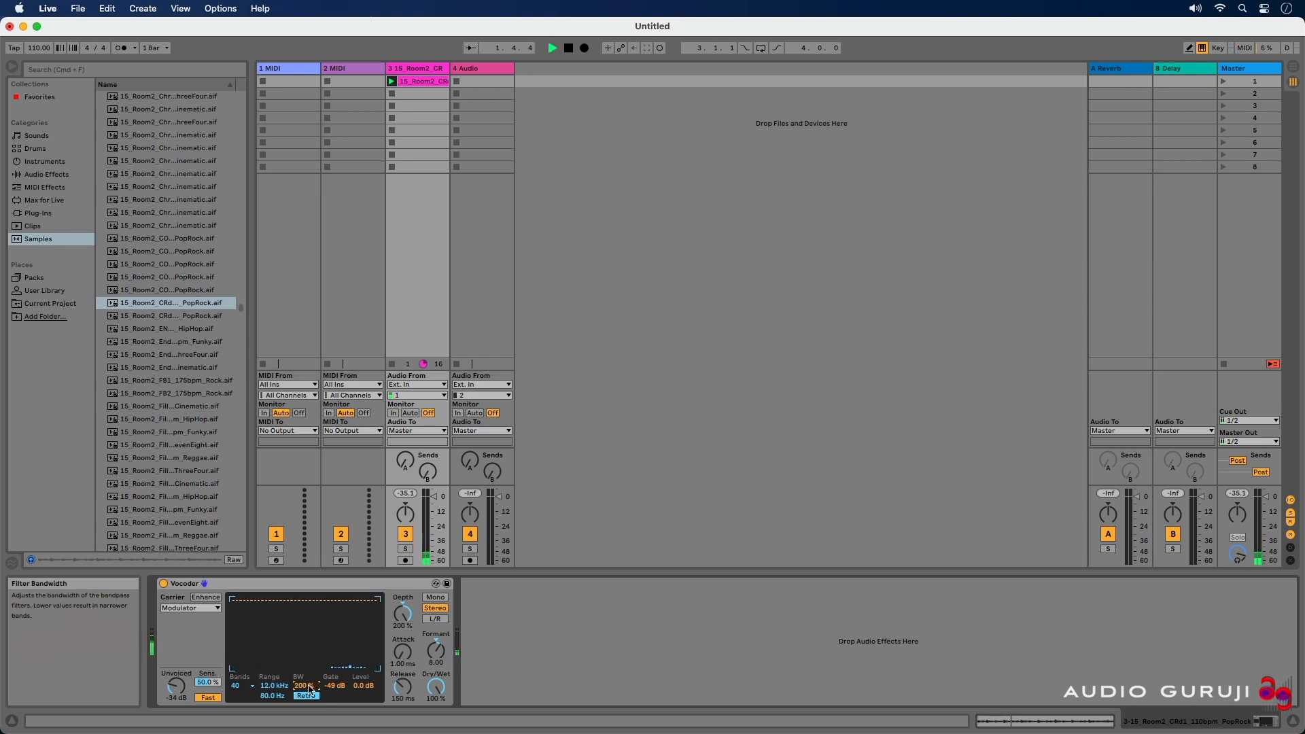
left_click_drag(284, 688, 282, 699)
key("space")
key("space")
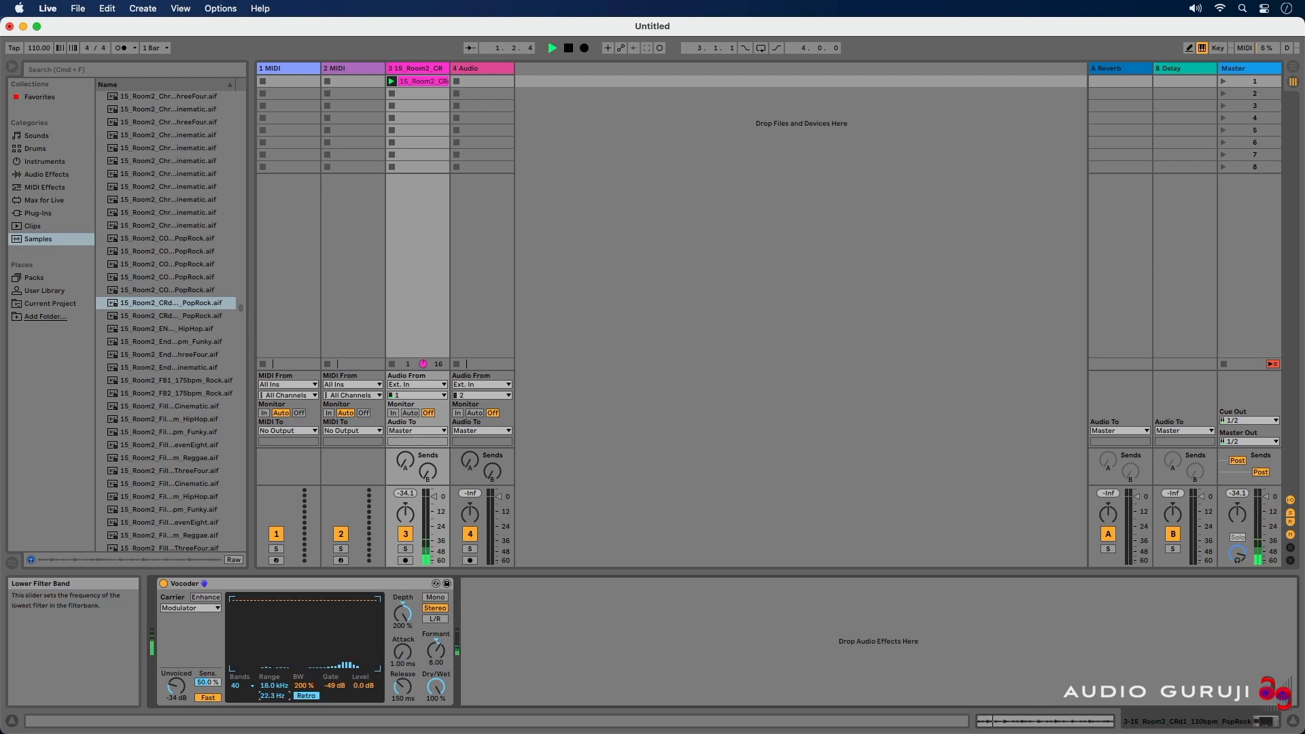
- Reset the envelope Depth to 100 % and raise the Attack to 316 ms while the clip plays
left_click_drag(403, 613, 403, 652)
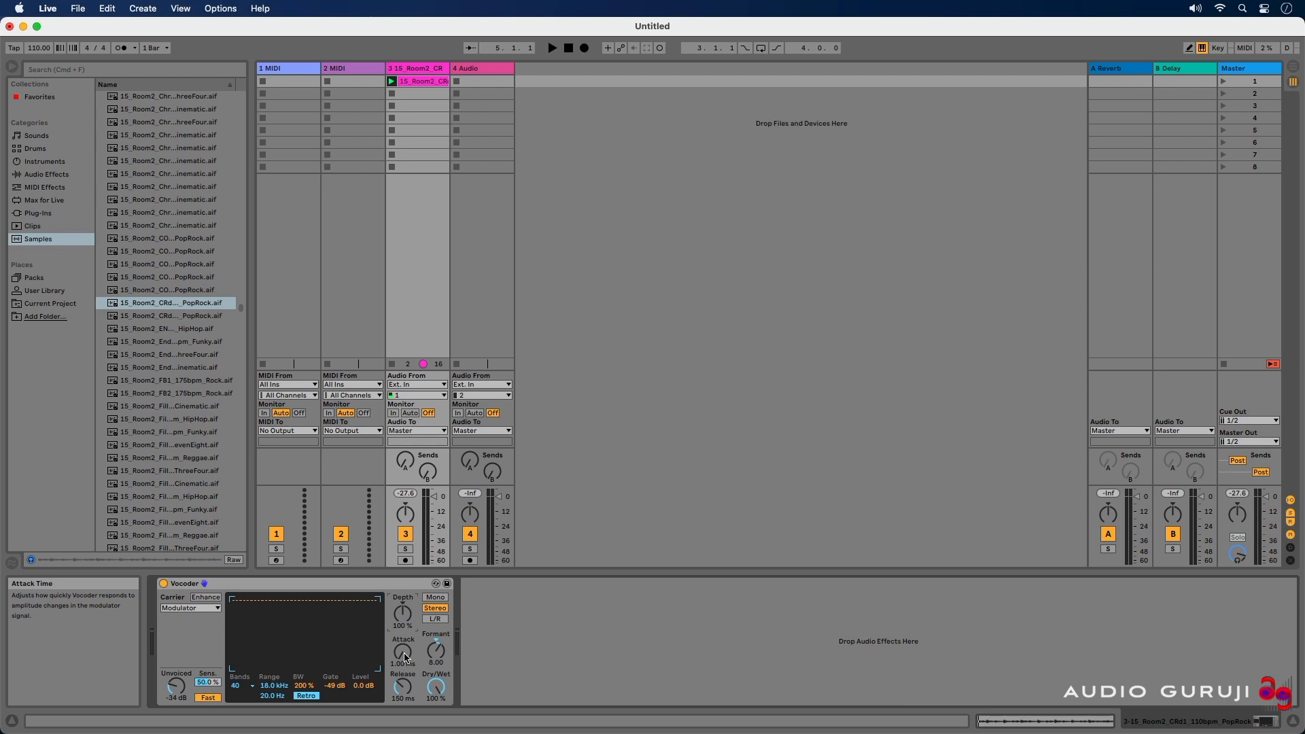
key("space")
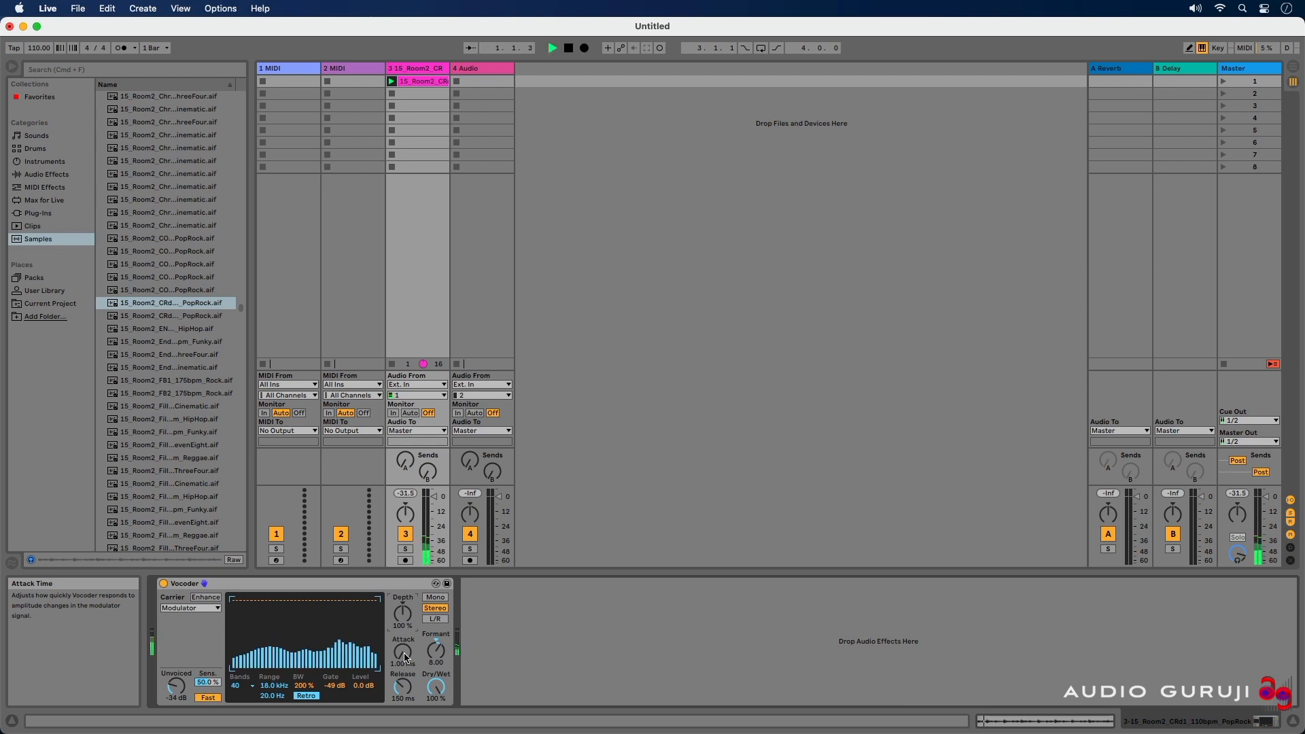
left_click_drag(407, 658, 428, 637)
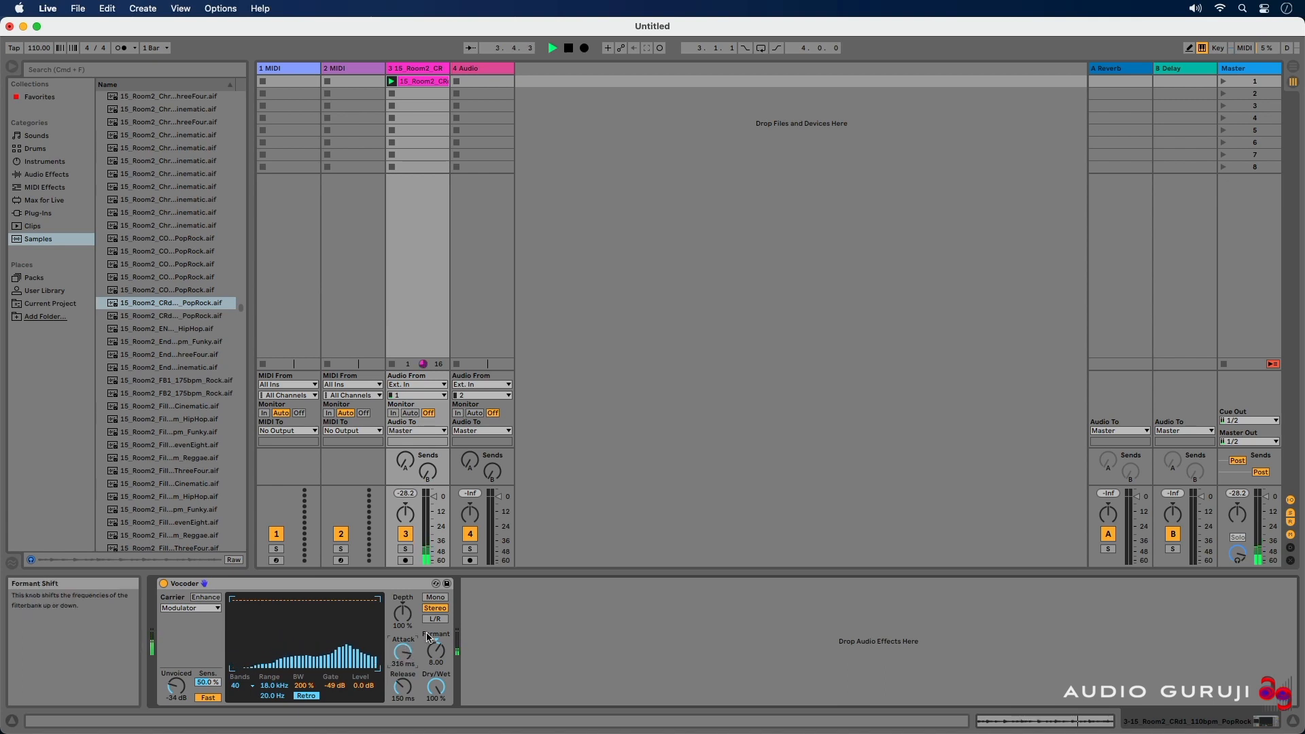
key("space")
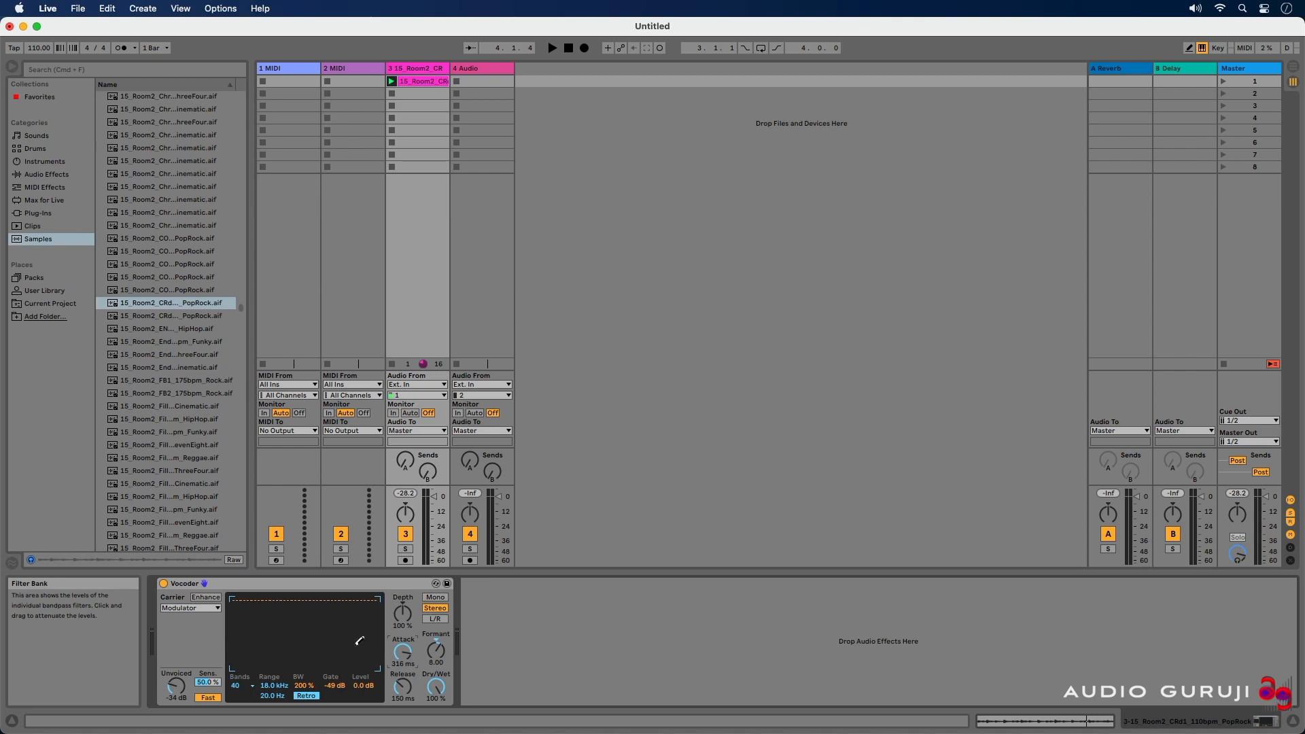
- Raise the Vocoder's Release to 30 s and audition it on the clip
left_click_drag(403, 687, 418, 661)
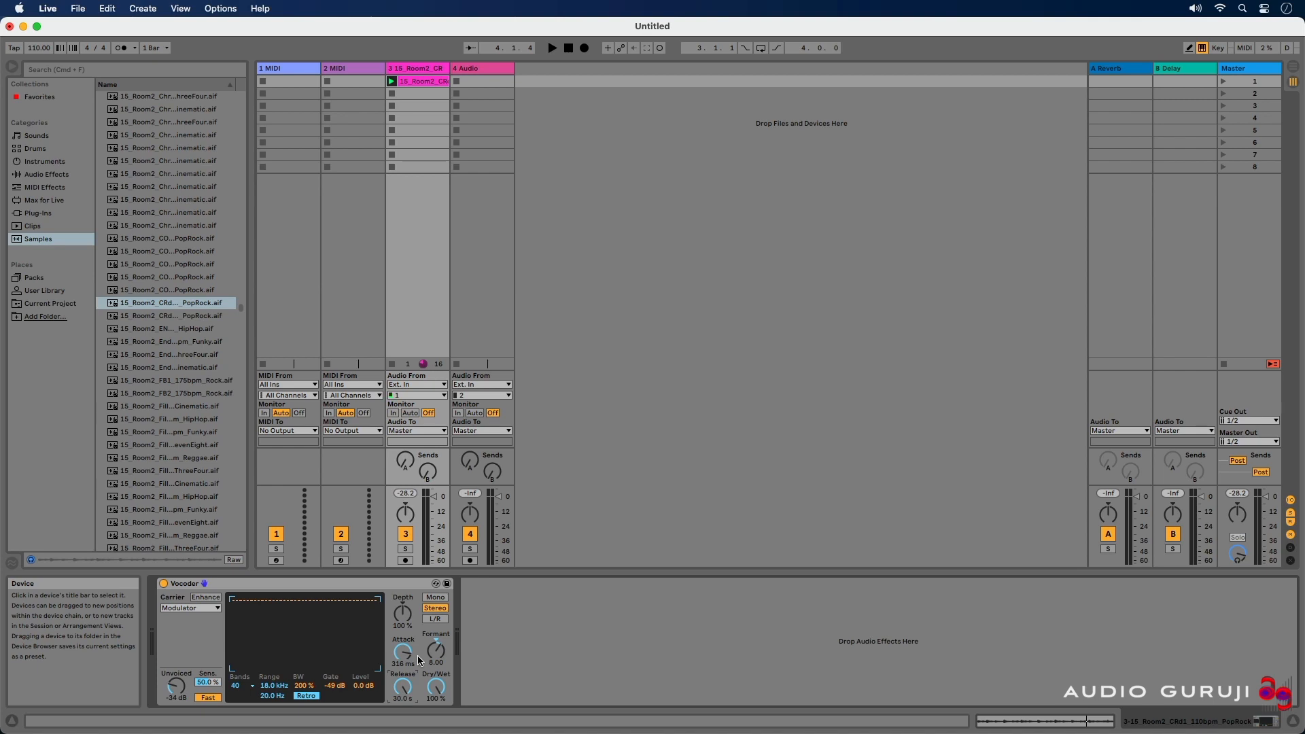
key("space")
left_click_drag(403, 686, 439, 659)
key("space")
- Play the clip while sweeping the Formant shift up to about 33.6, and set it to -36
key("space")
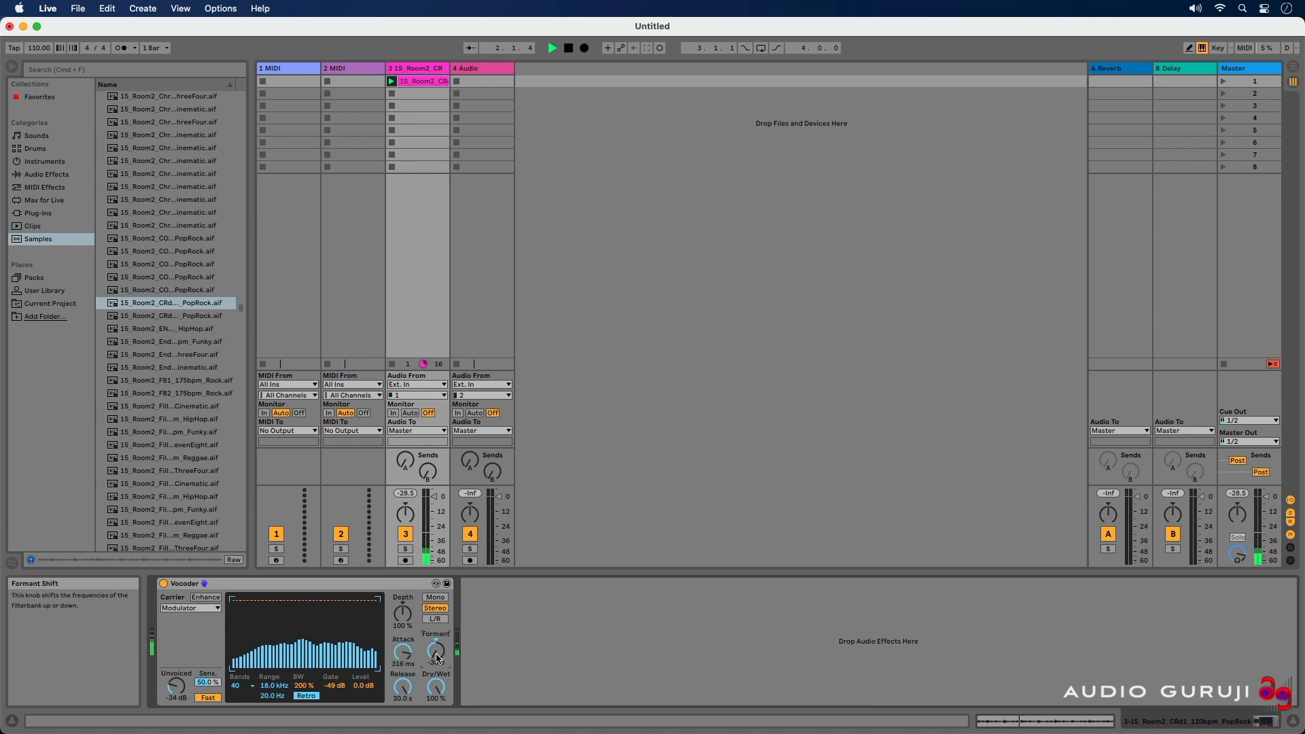
left_click_drag(439, 658, 438, 660)
key("space")
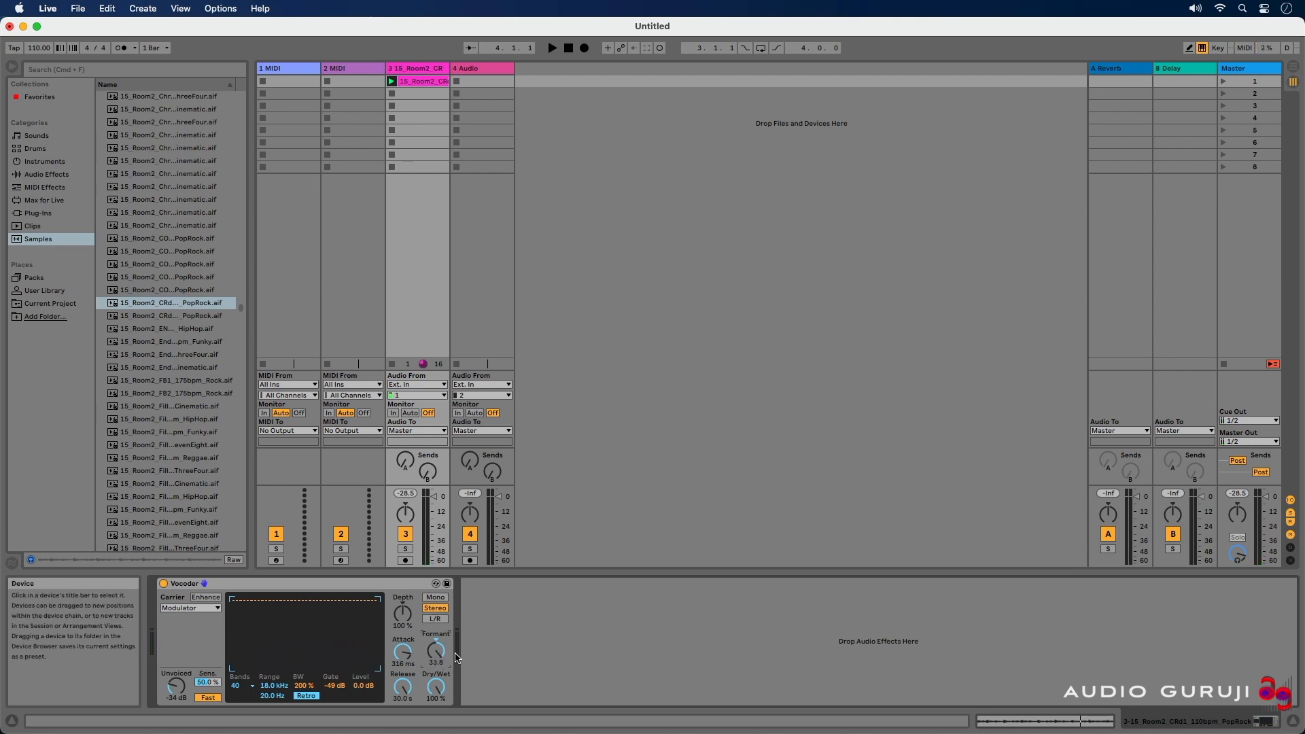
left_click_drag(436, 651, 436, 673)
- Switch the carrier to Pitch Tracking and compare the playing clip with Enhance on and off
left_click(195, 608)
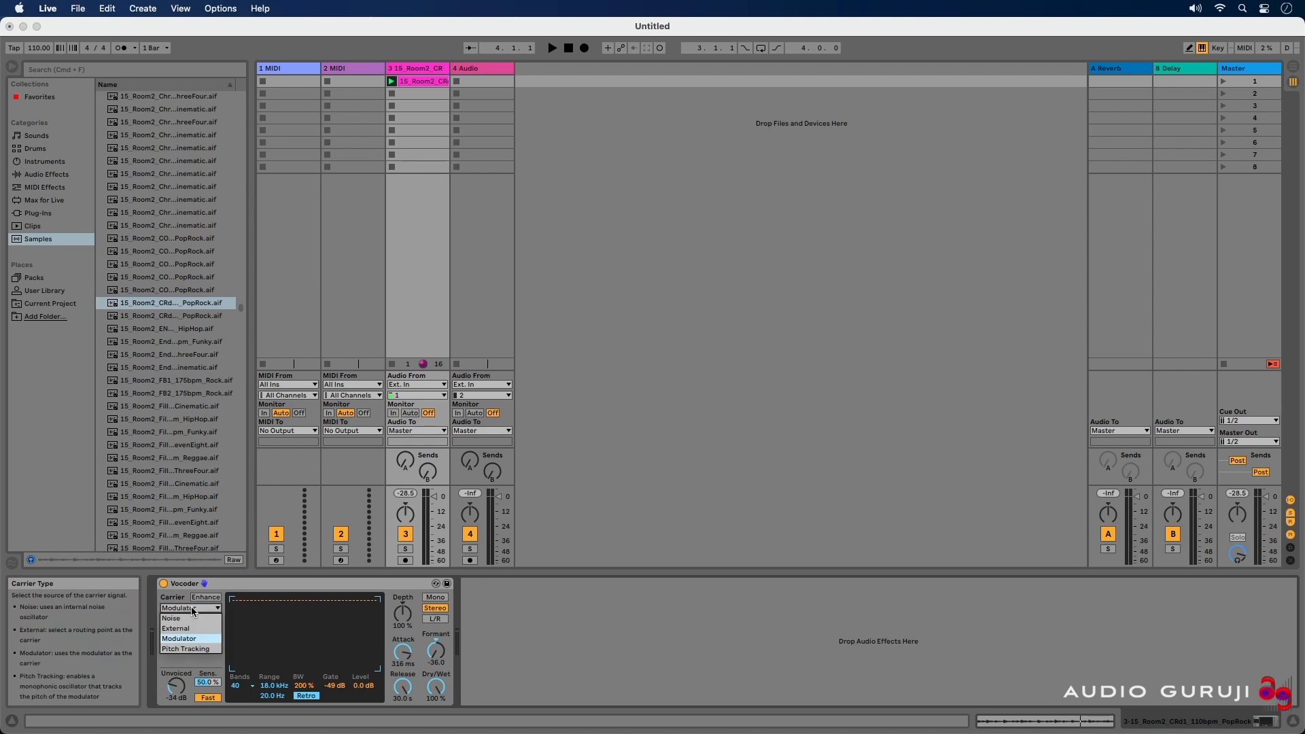
left_click(200, 649)
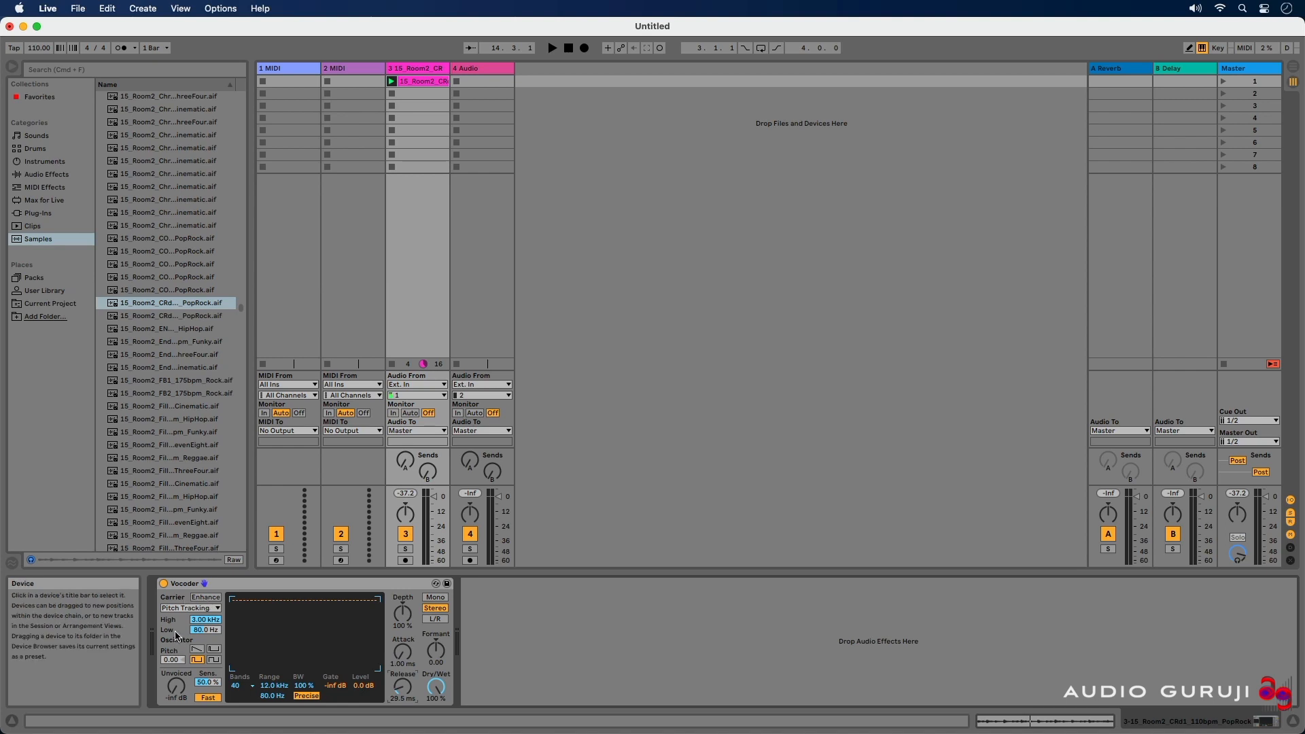
left_click(200, 600)
key("space")
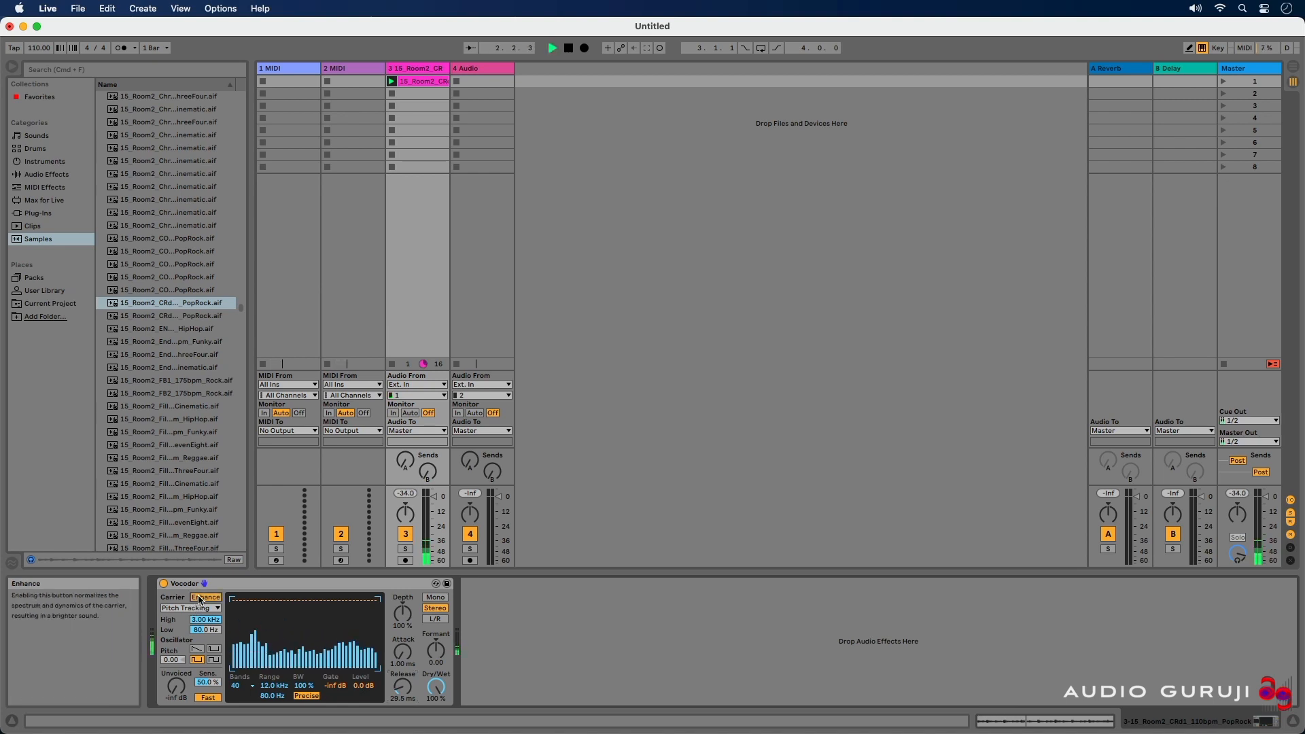
left_click(201, 598)
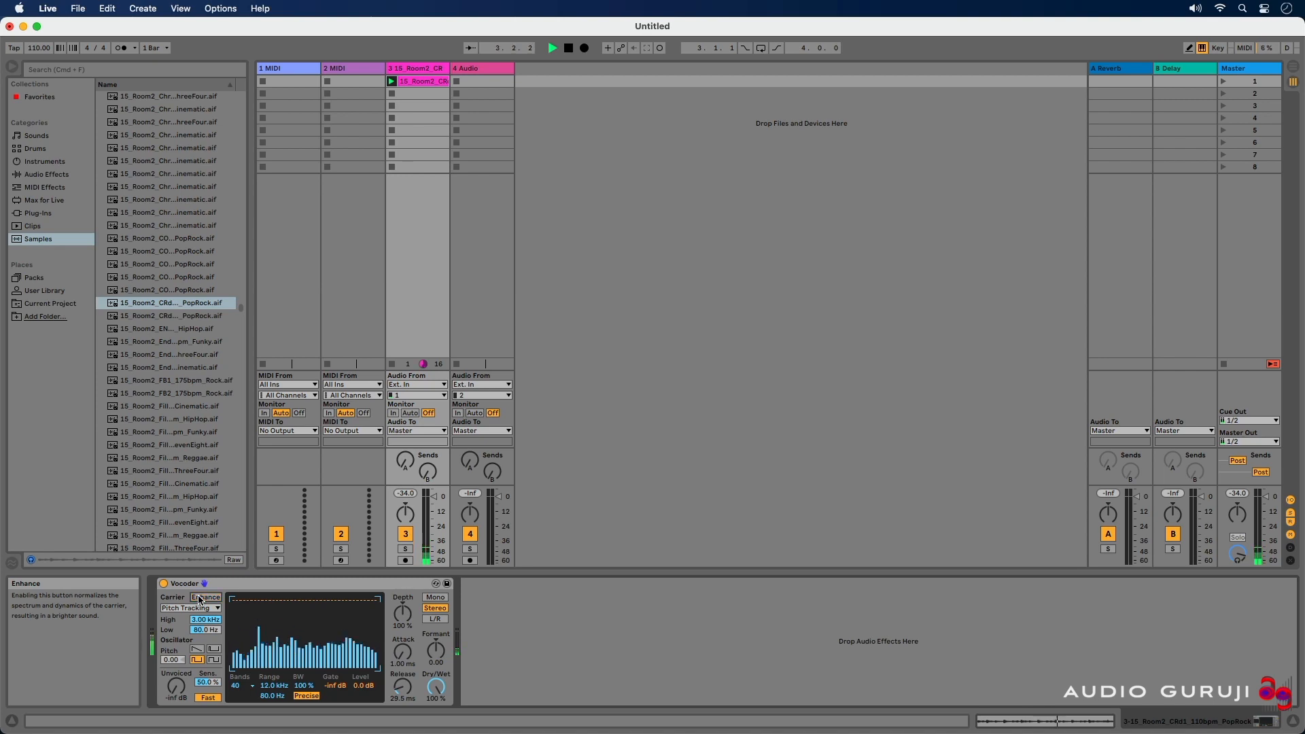
key("space")
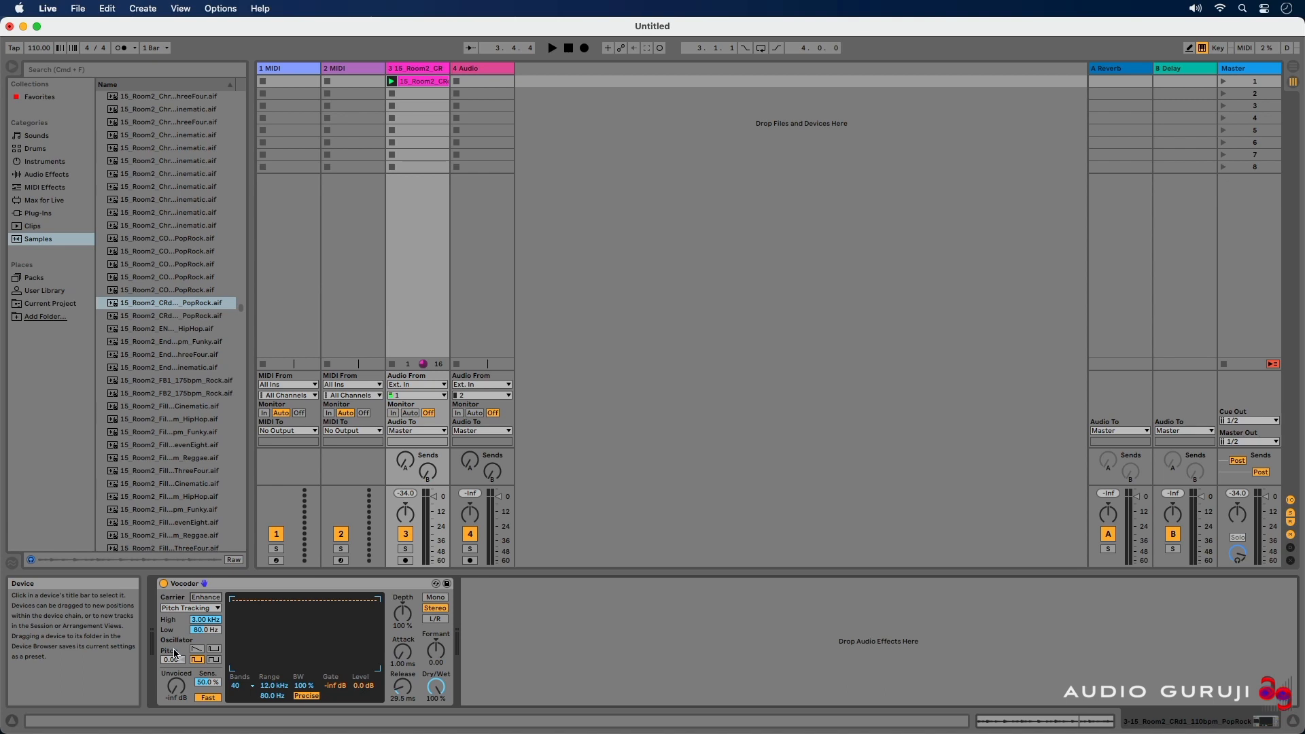
- Set the Vocoder's carrier to External and look through the available Audio From sources
left_click(187, 609)
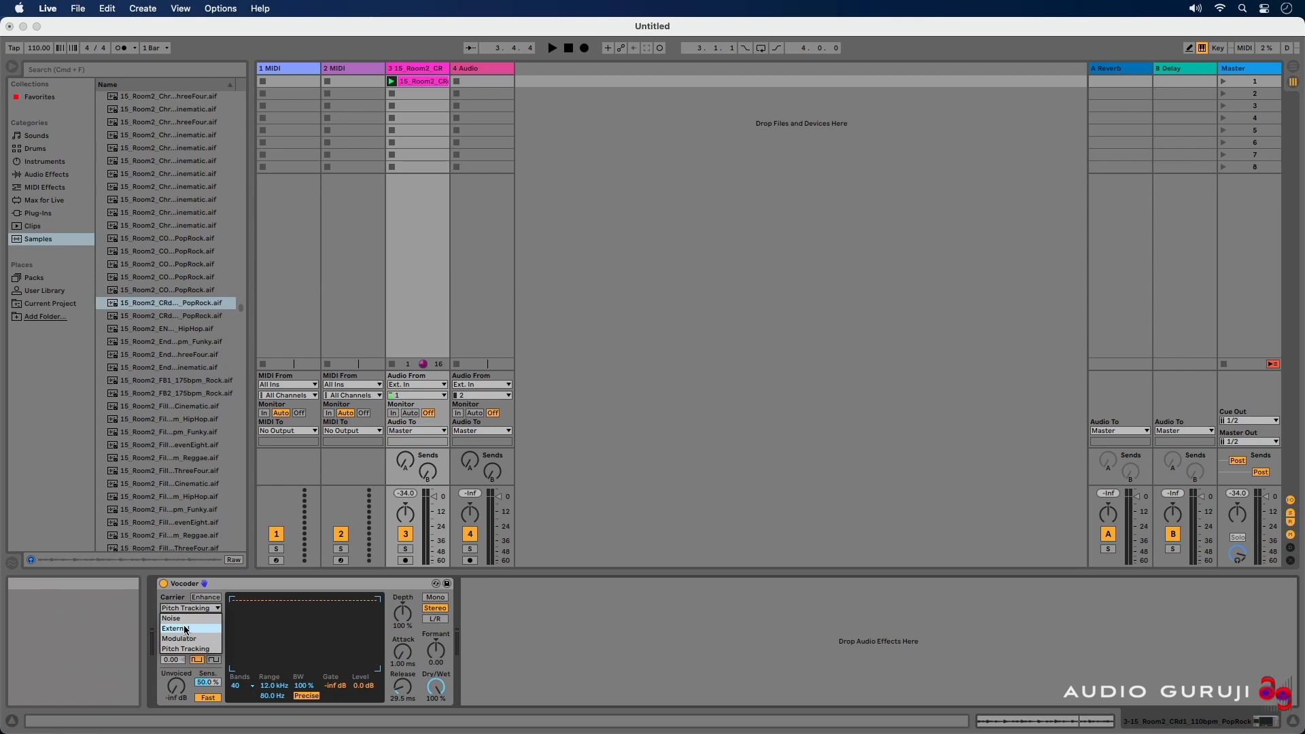
left_click(183, 627)
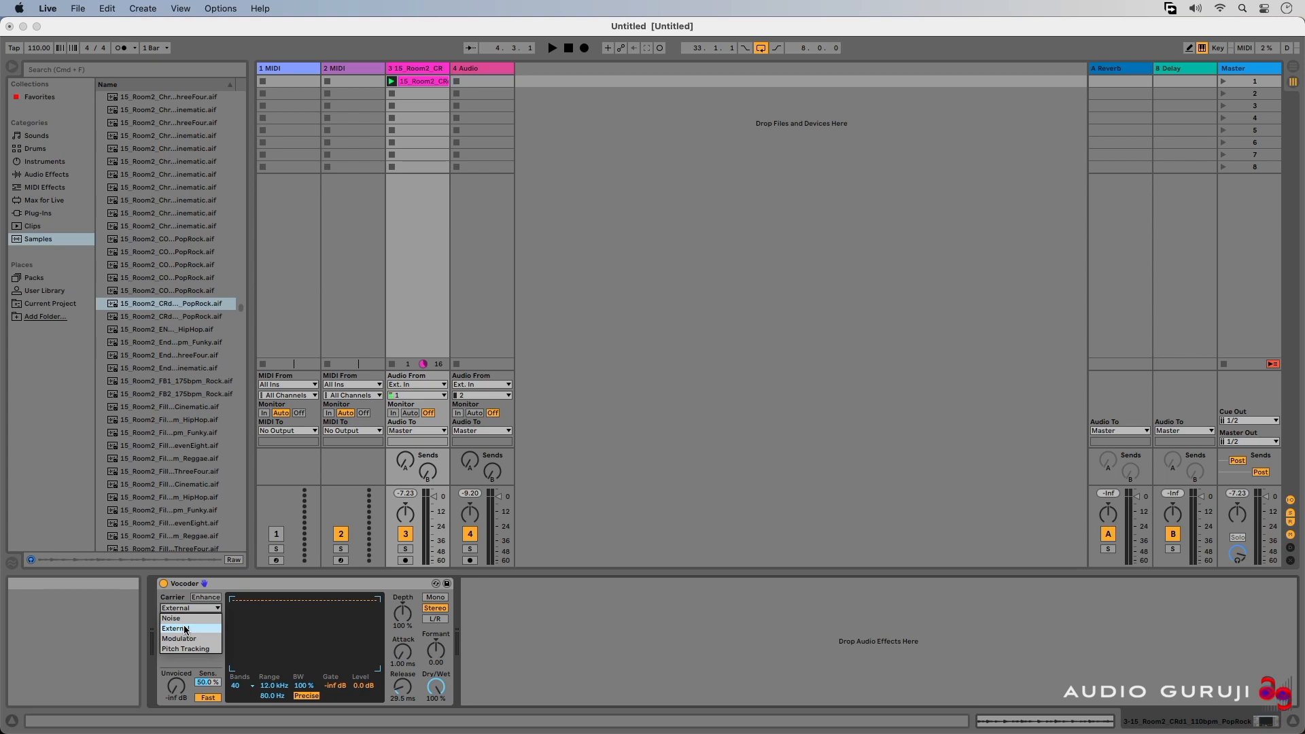
left_click(184, 630)
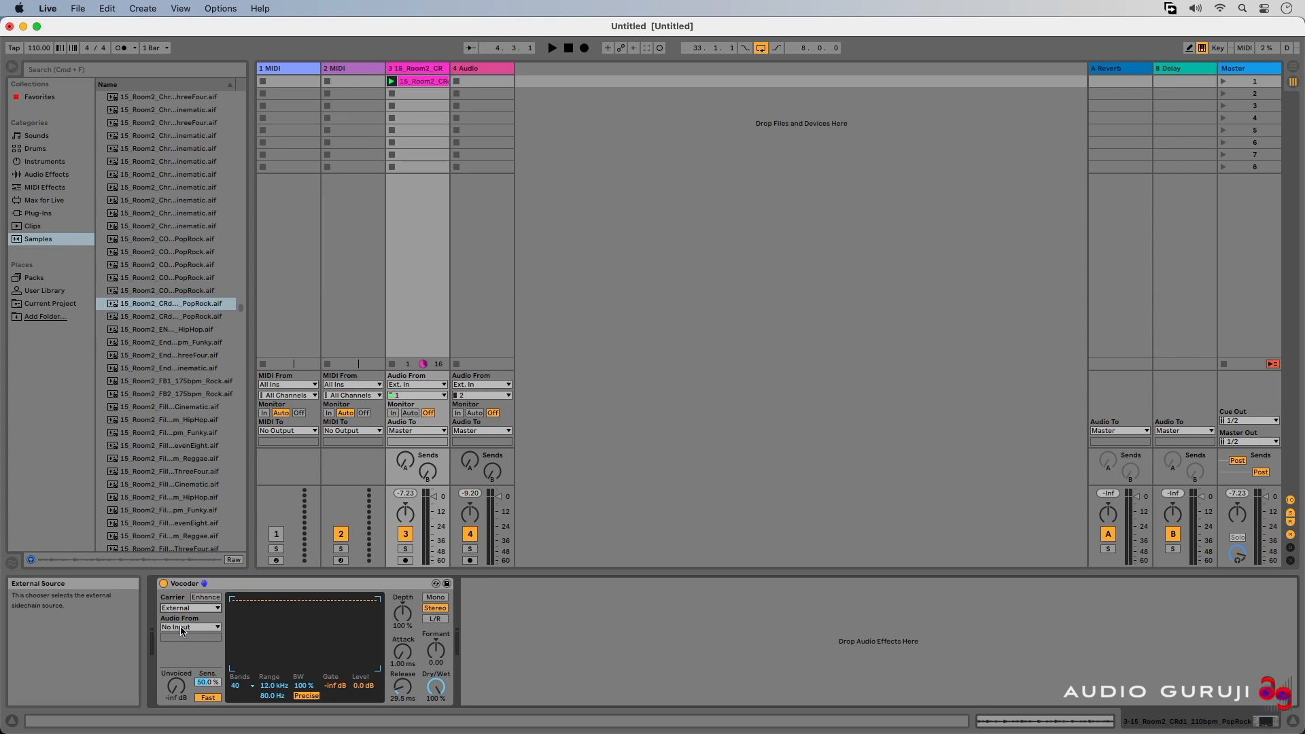
left_click(217, 628)
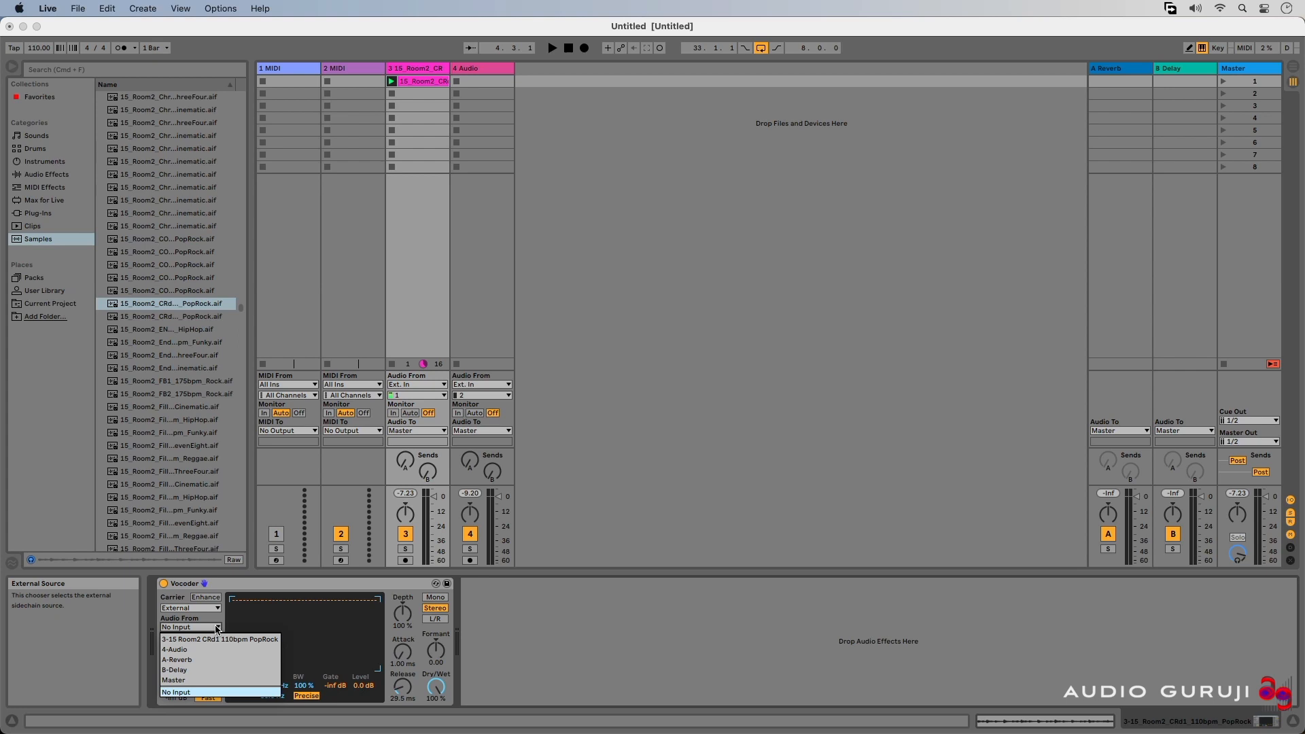
left_click(219, 625)
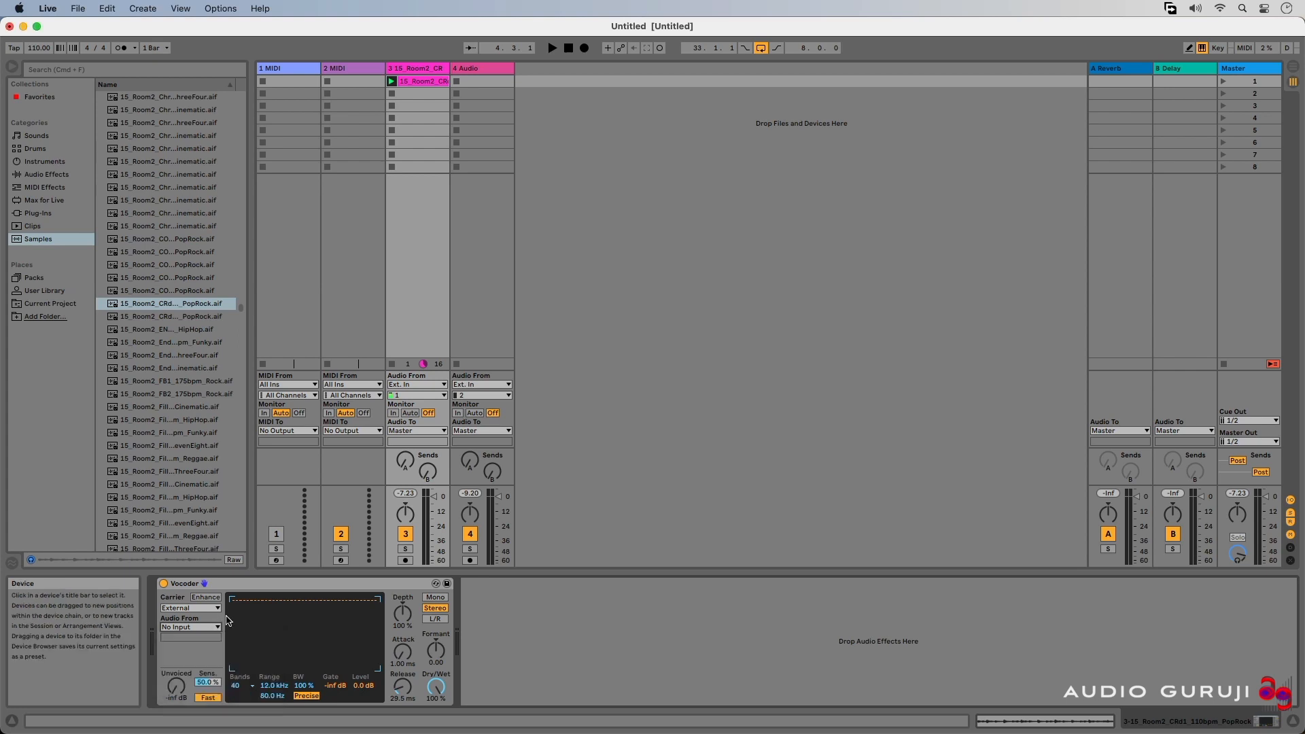
- Load the Analog instrument onto the first MIDI track
left_click(45, 161)
left_click(113, 101)
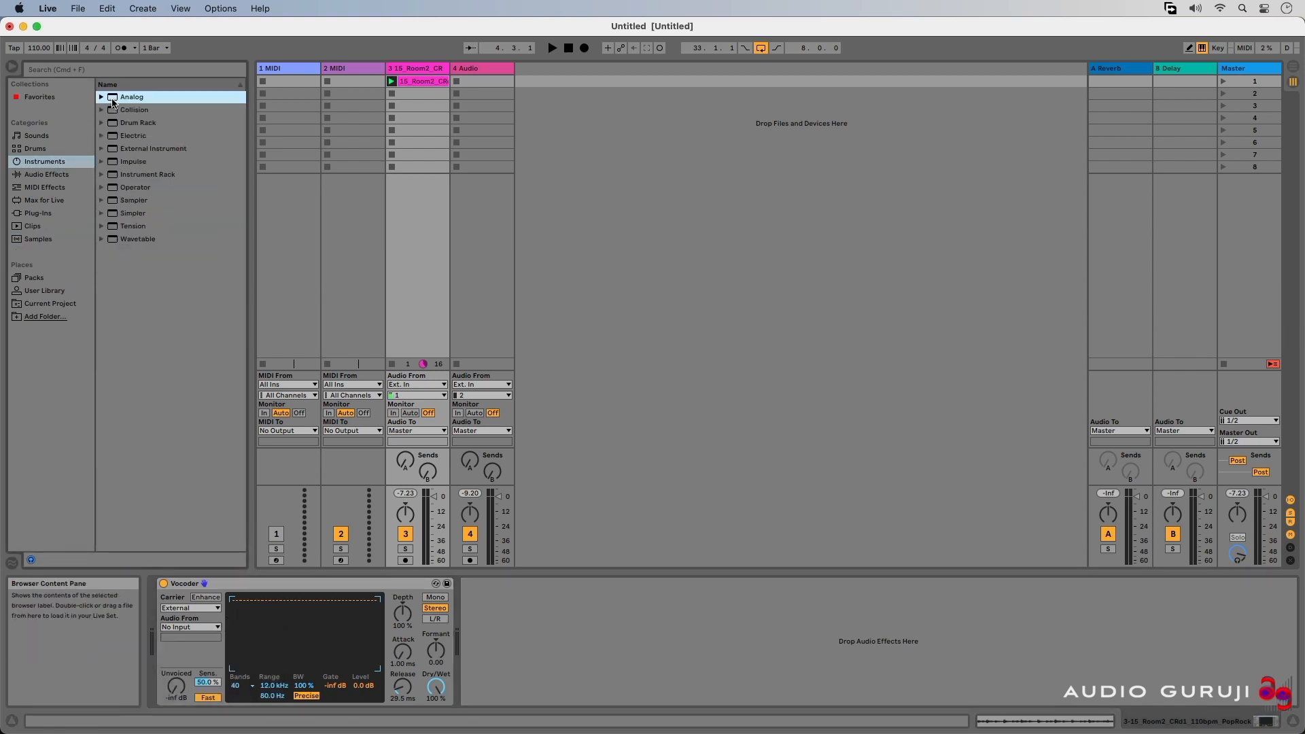
left_click_drag(112, 101, 276, 84)
- Set the 4 Audio track's external input to channel 1 and its monitoring to In
left_click(482, 306)
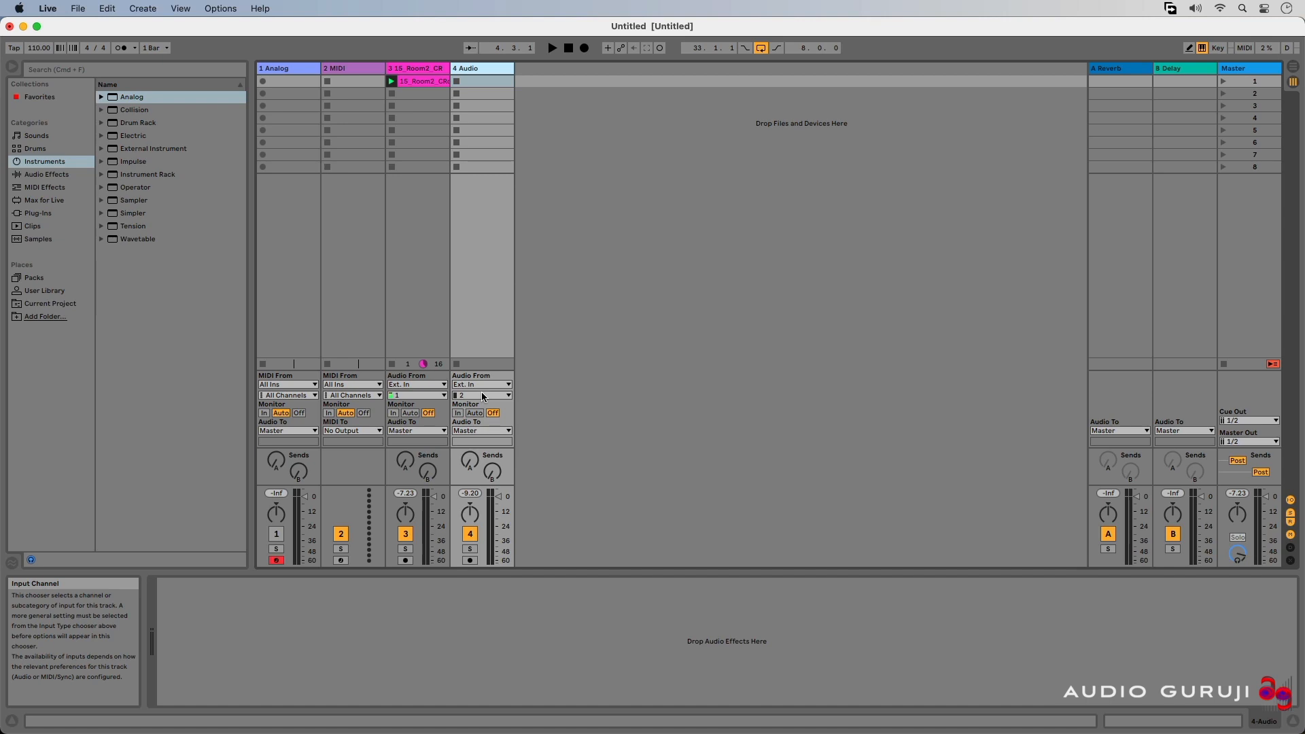
left_click(482, 395)
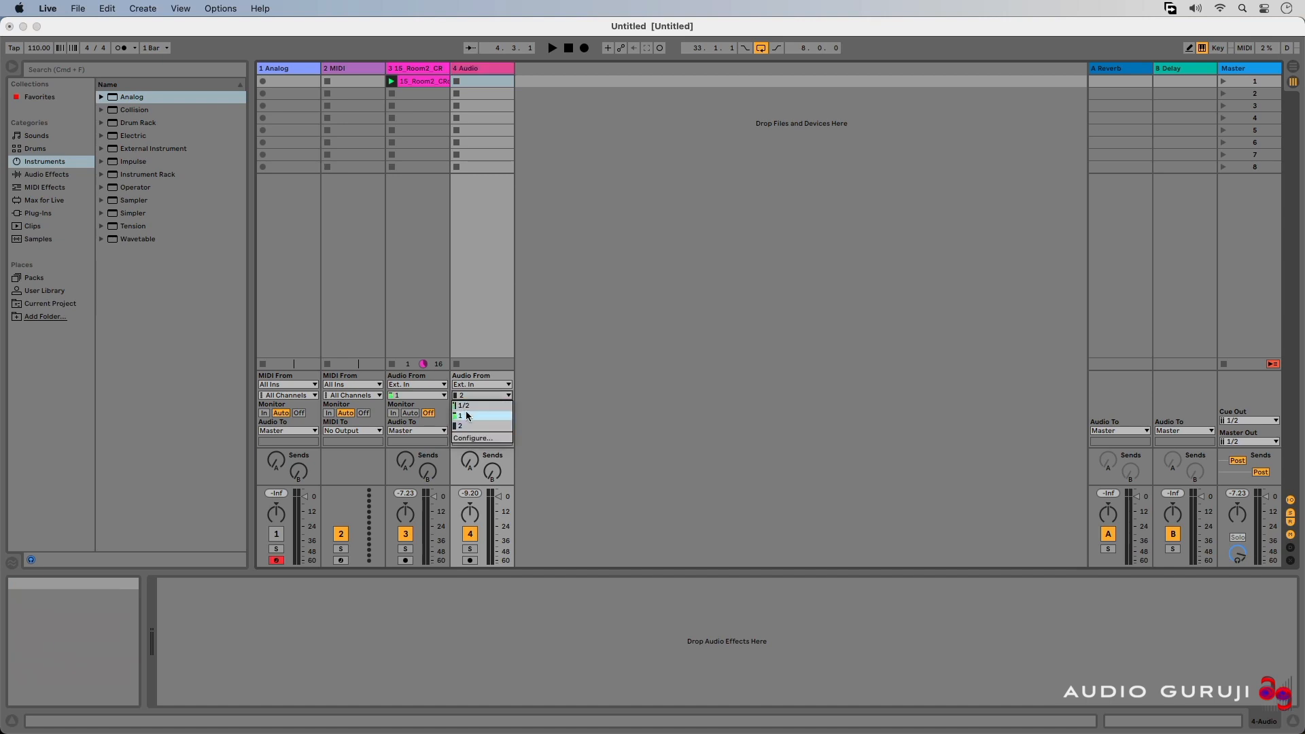
left_click(463, 416)
left_click(458, 414)
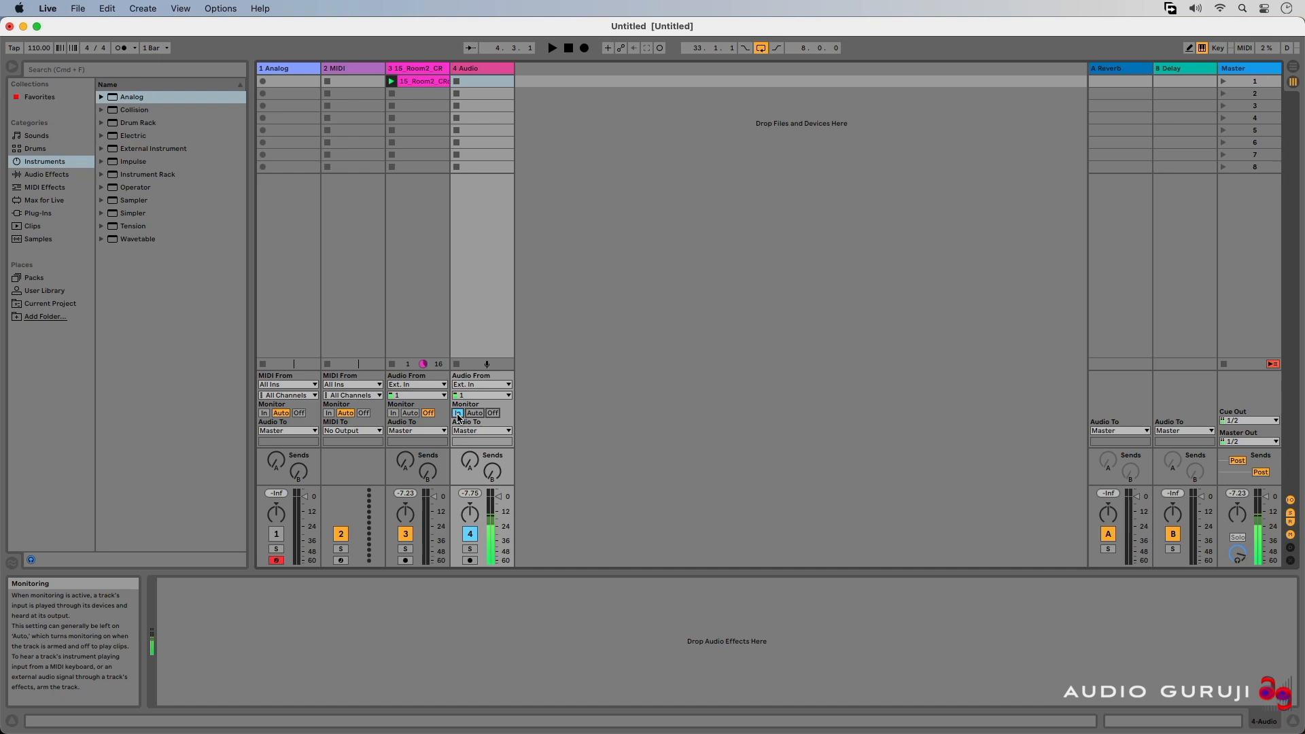
- Add a Vocoder to the 4 Audio track and choose 1-Analog as its external carrier source
left_click(46, 175)
key("v")
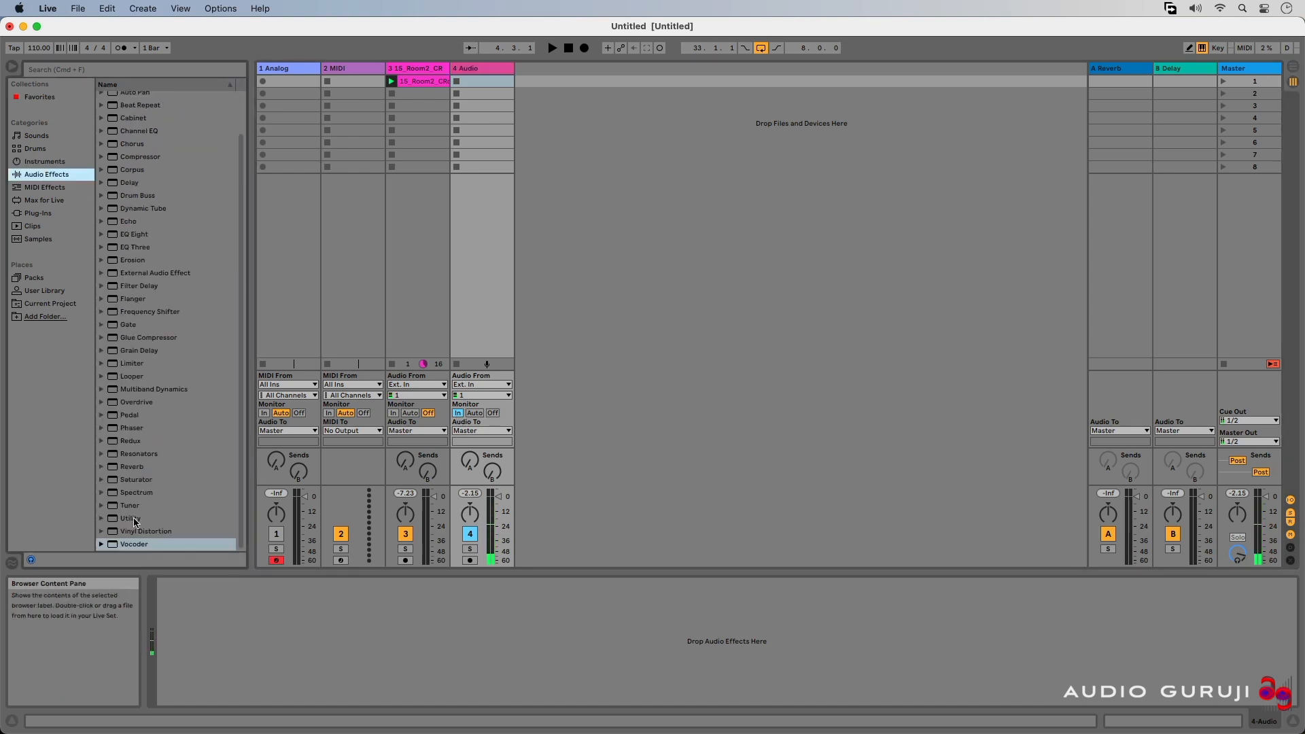
left_click_drag(118, 545, 496, 172)
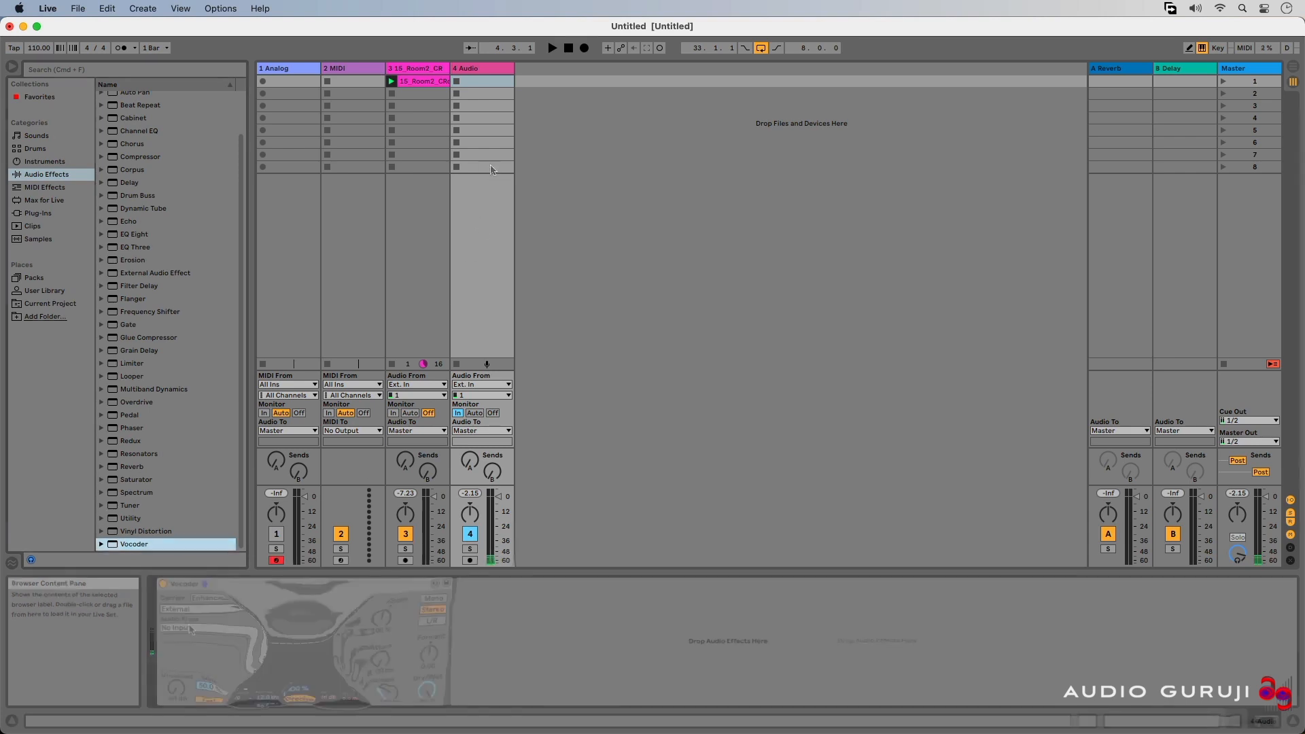
left_click(207, 628)
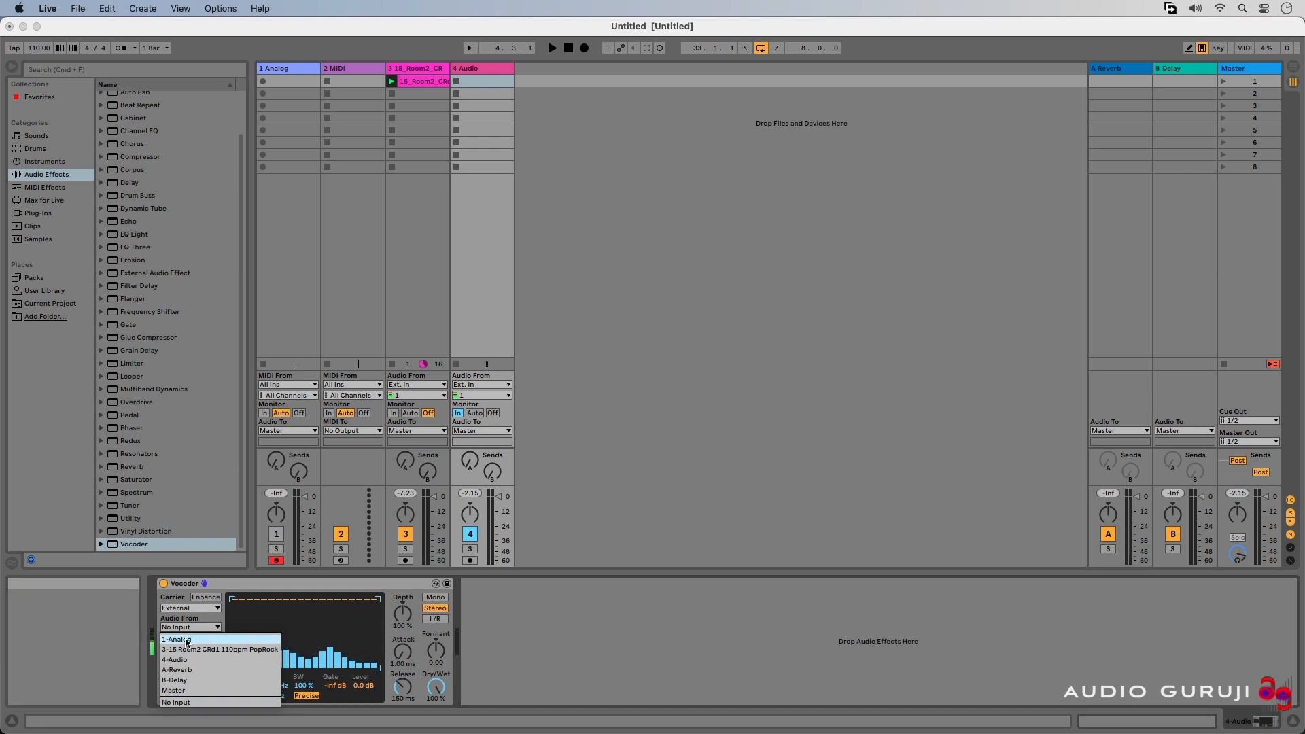
left_click(187, 642)
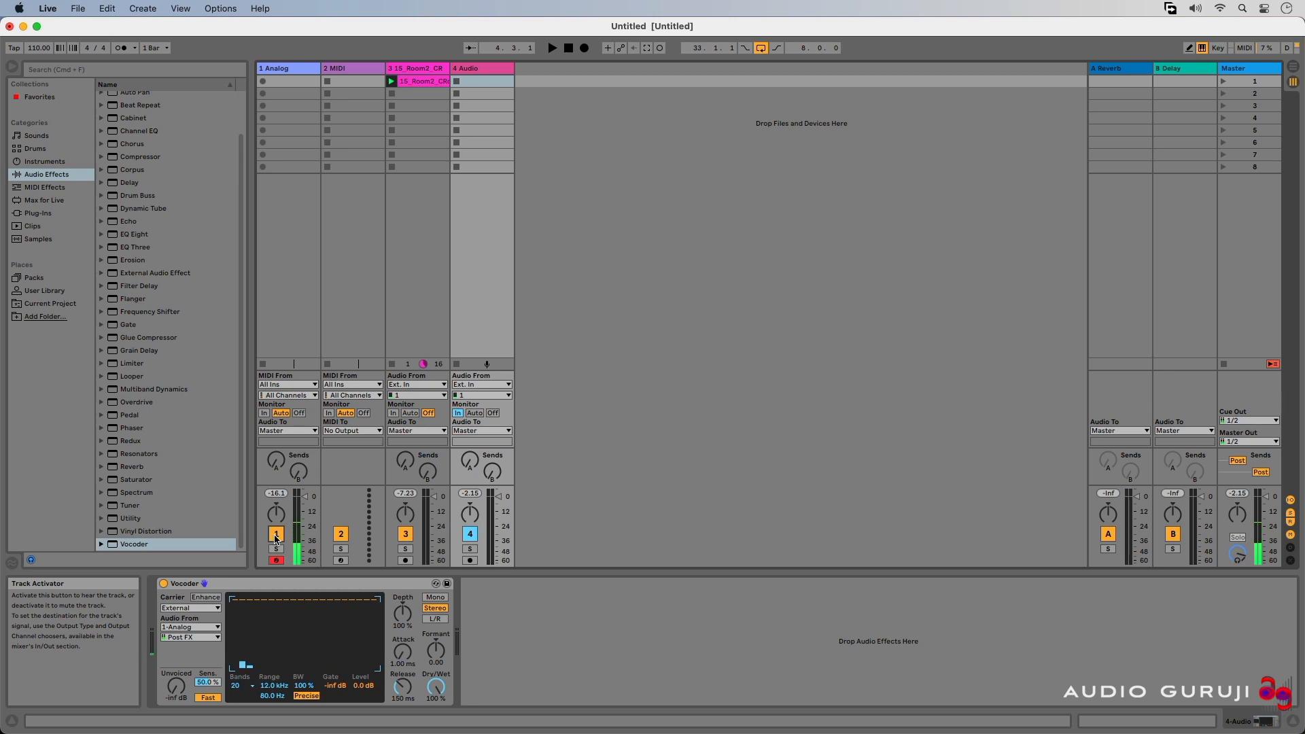
- Mute the Analog track, and try record-arming the 4 Audio track before disarming it
left_click(276, 534)
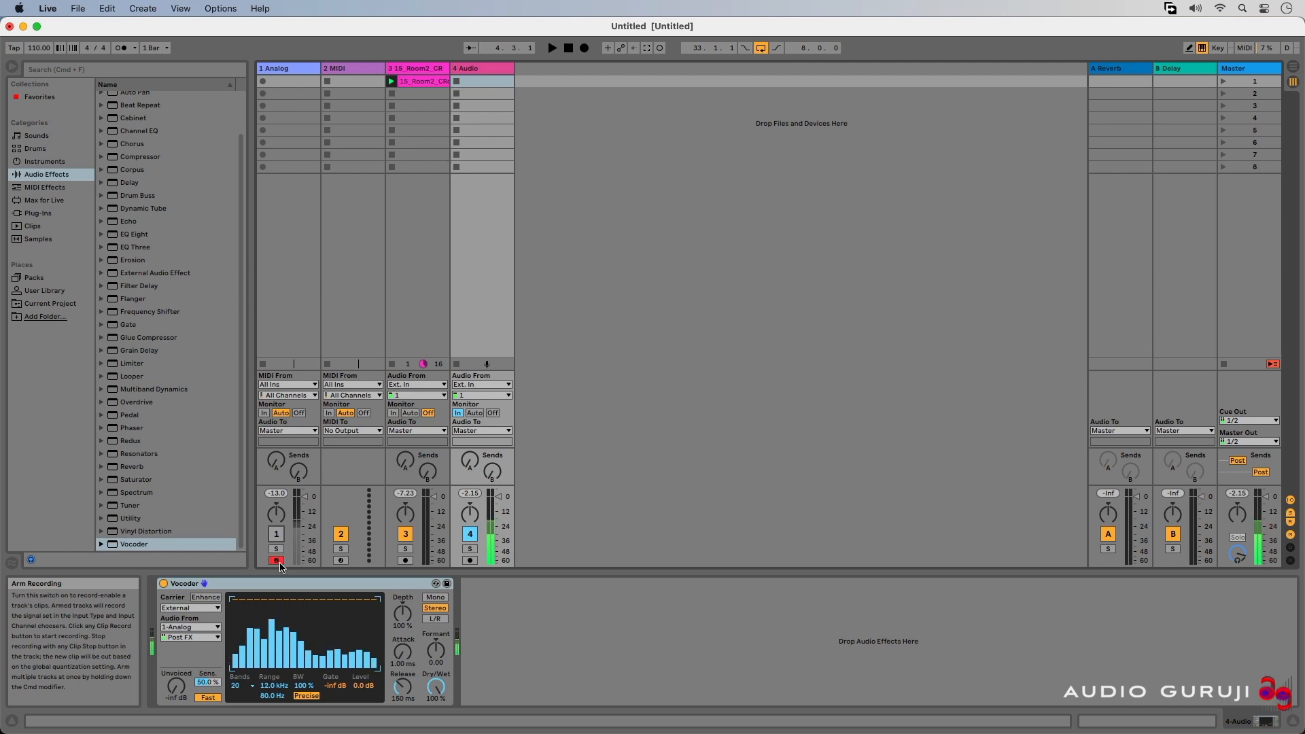
left_click(469, 560)
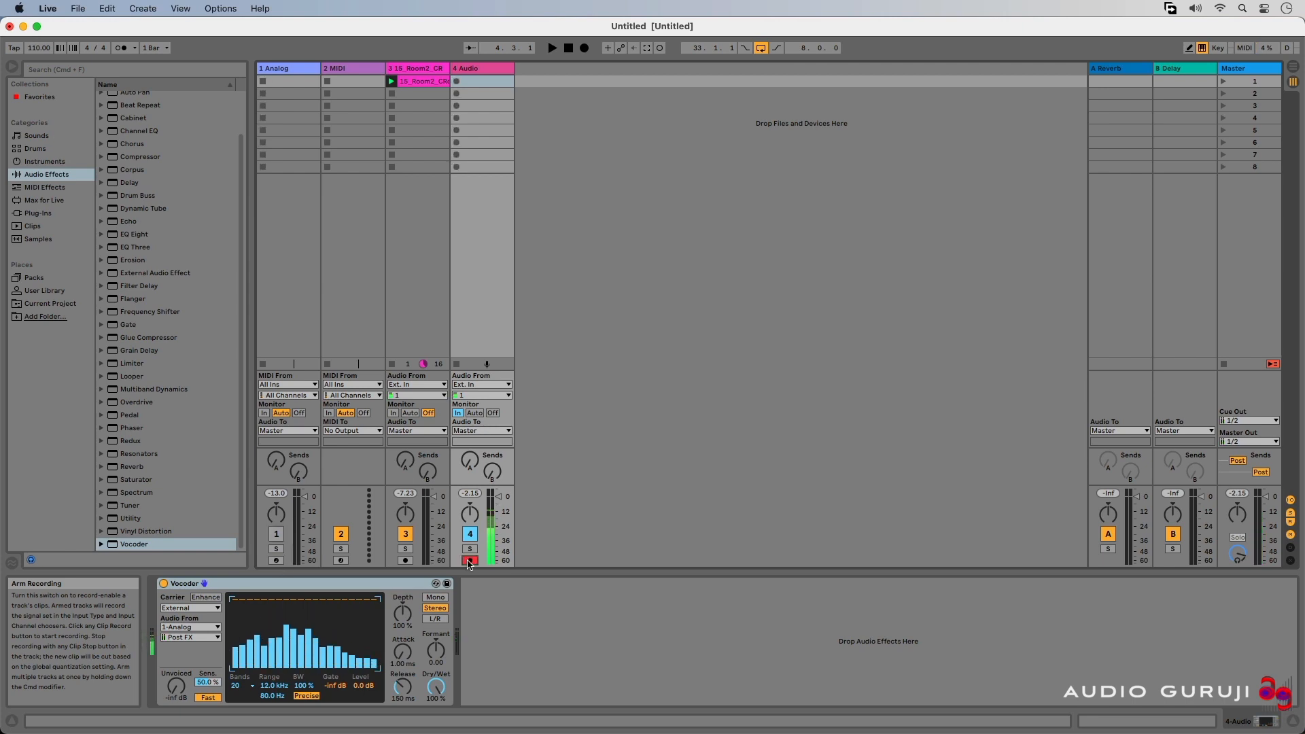
left_click(470, 560)
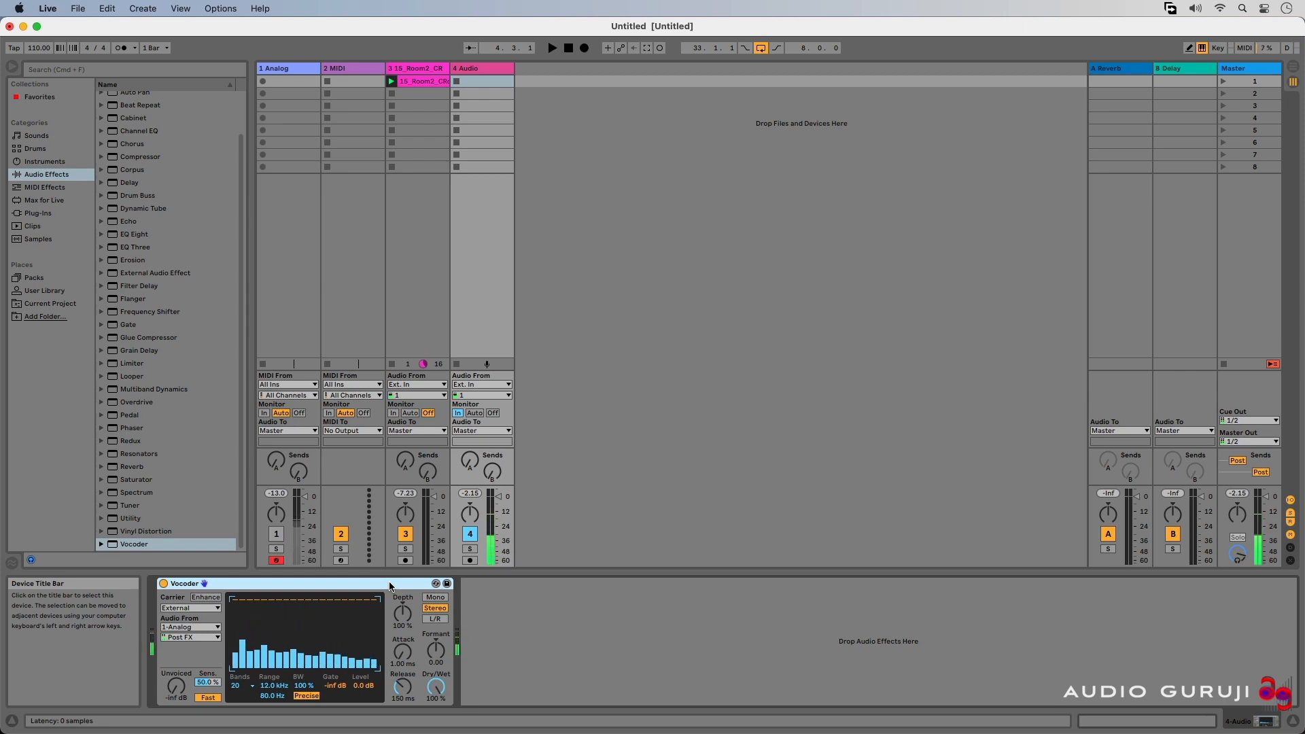
- Set the tap point of the Vocoder's Analog carrier source to Post Mixer
left_click(188, 637)
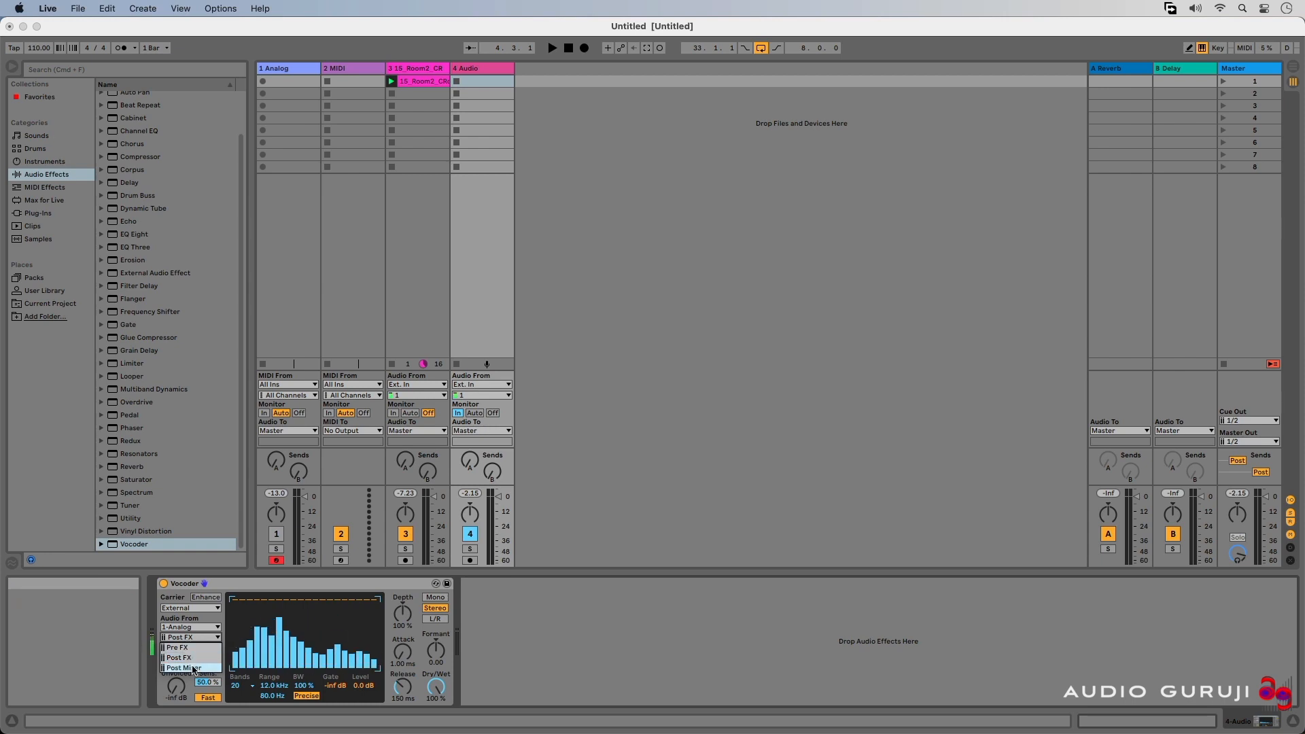
left_click(194, 668)
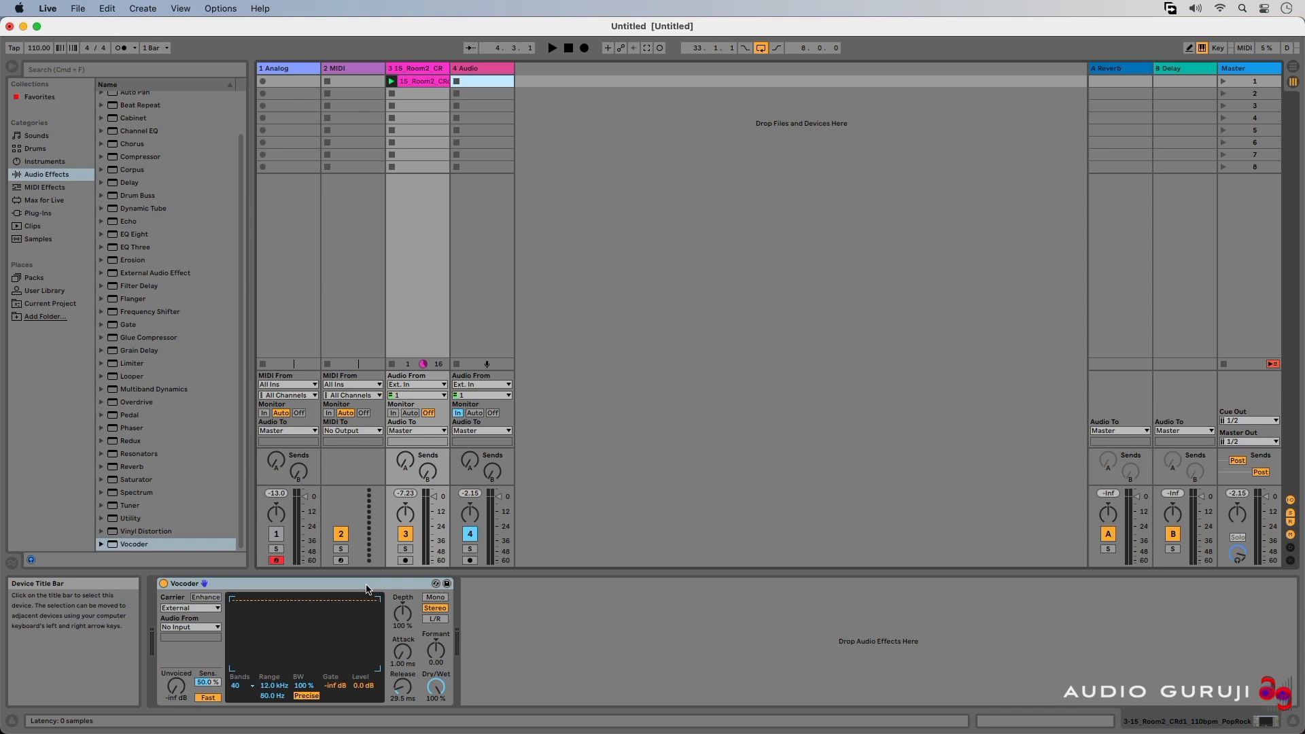
- Remove the drum loop clip and the Vocoder from the third track, and set its monitoring to In in the Arrangement View
left_click(420, 83)
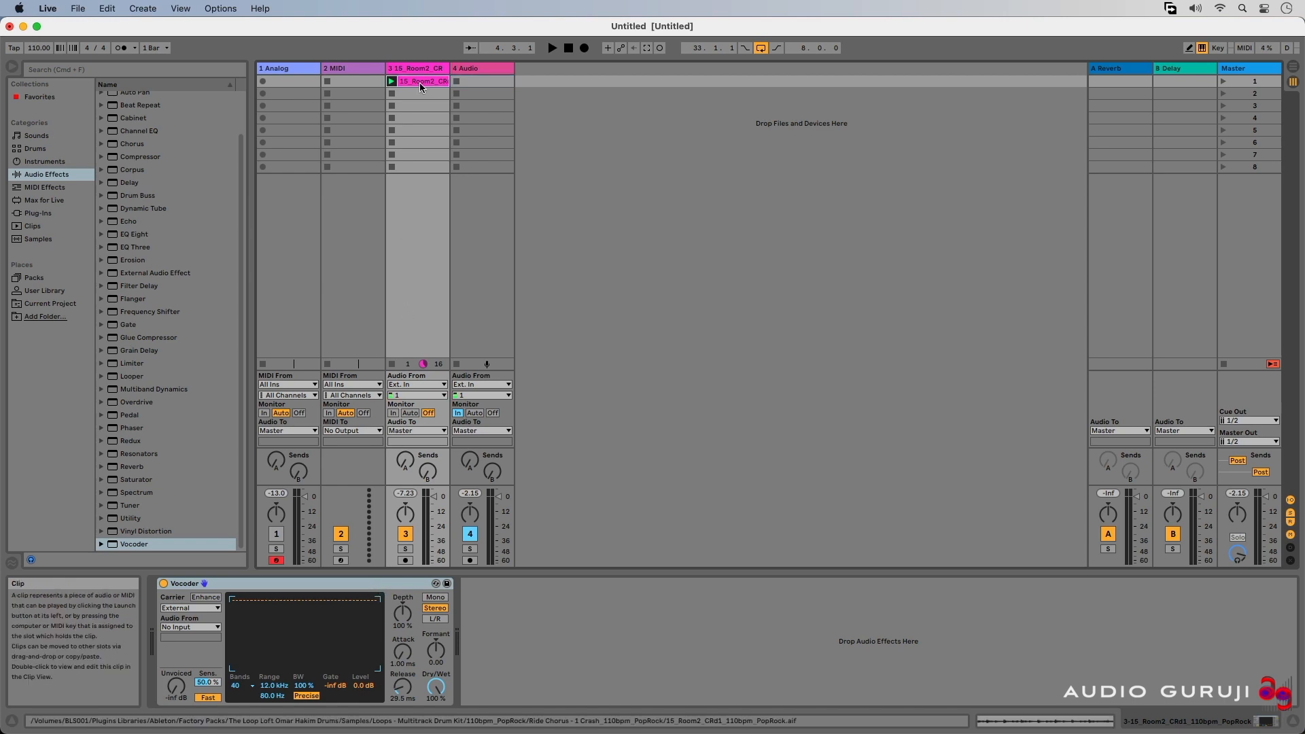
key("Delete")
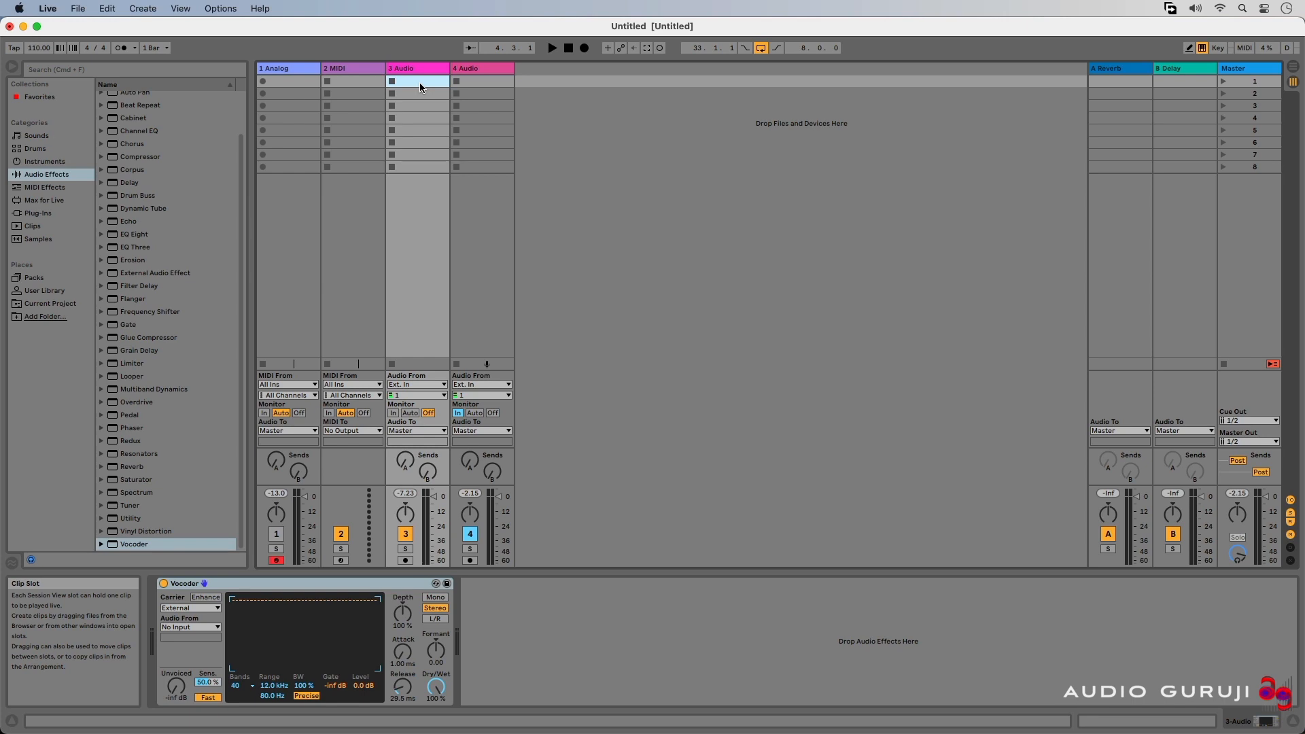
key("Tab")
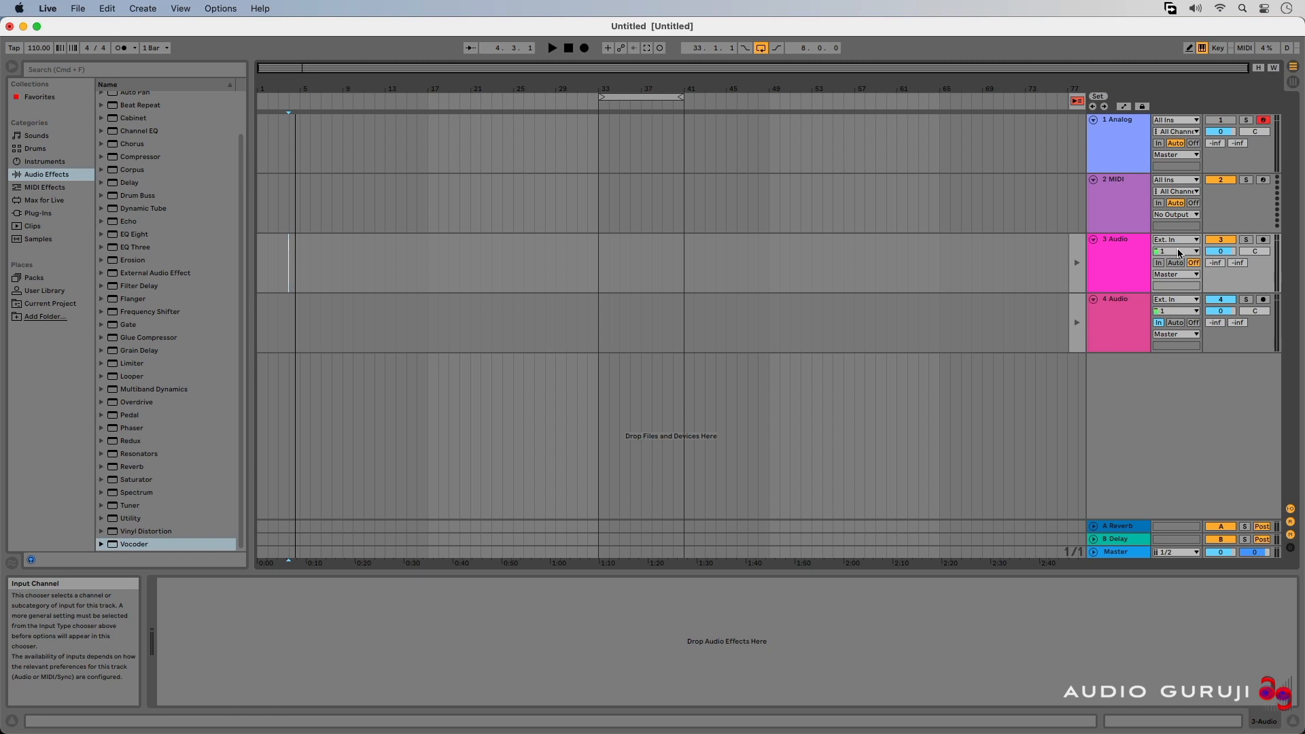
left_click(1159, 263)
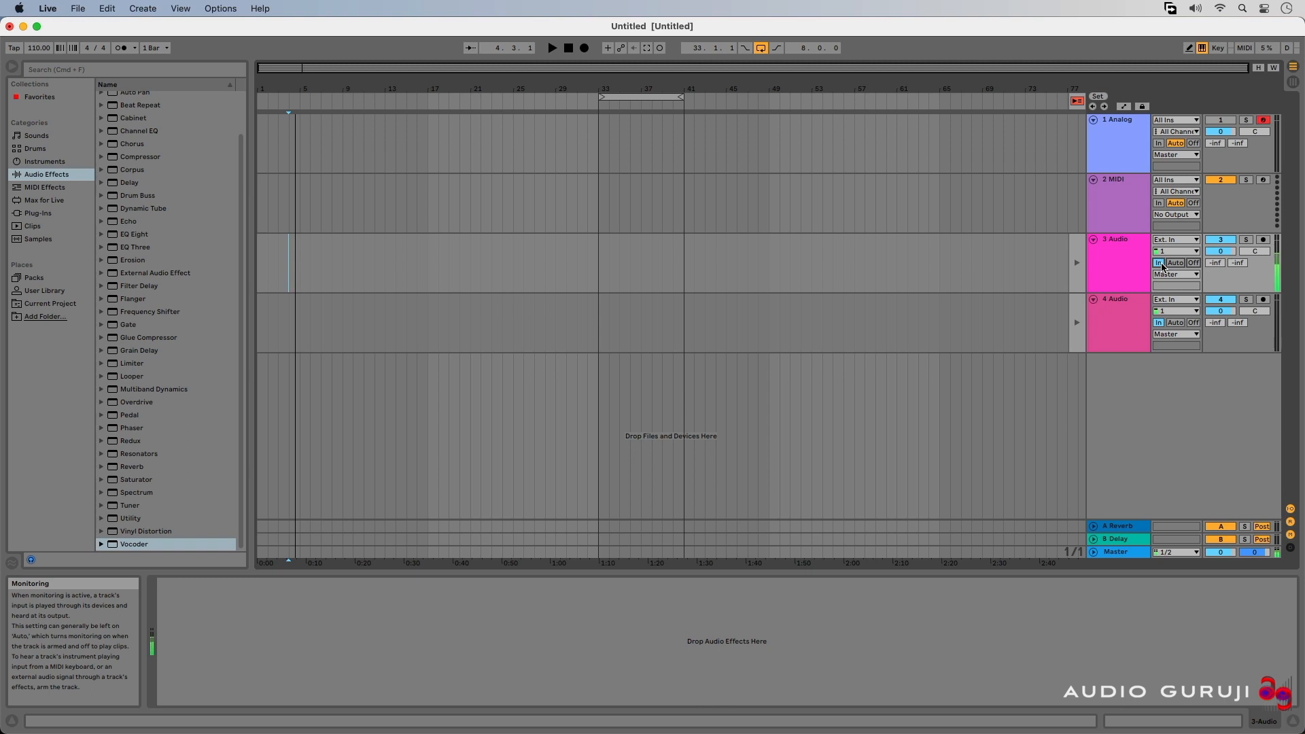
- Compare the device chains of the 4 Audio and 3 Audio tracks, and try 4 Audio's volume at -8.7 dB before resetting it
left_click(1124, 333)
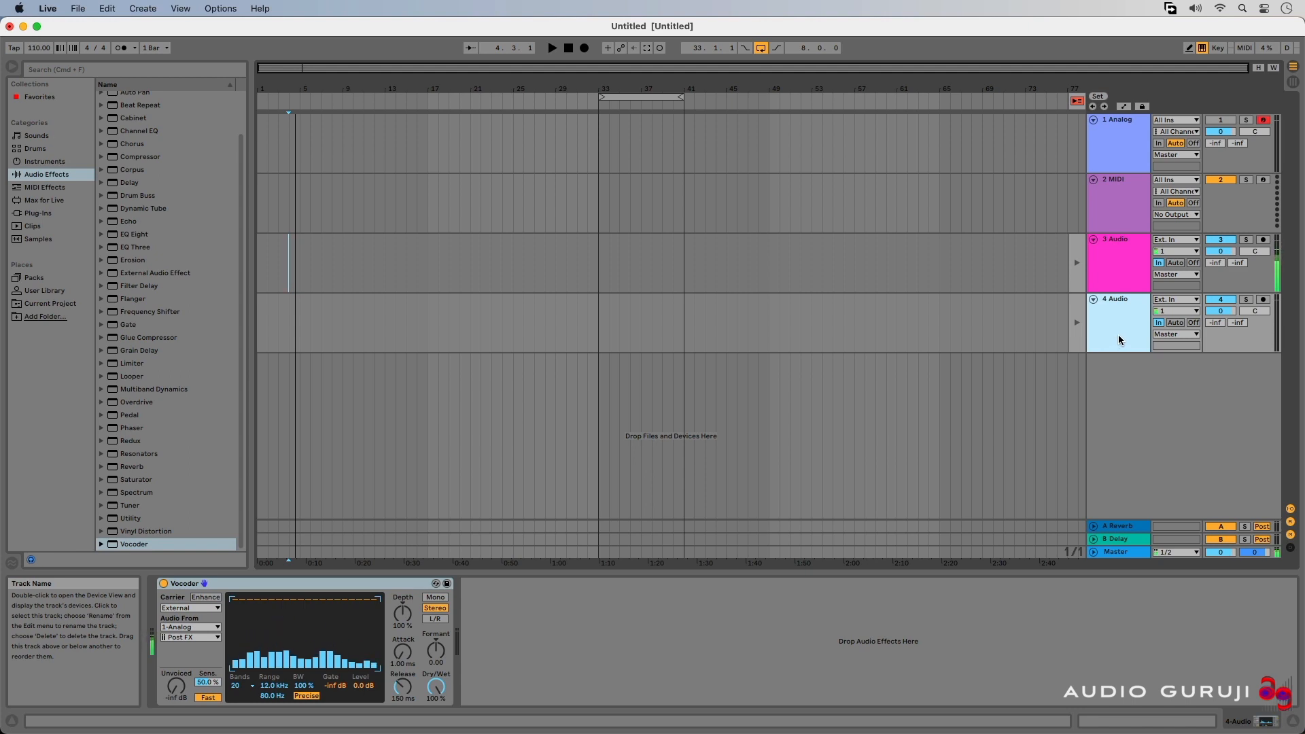
left_click(1113, 257)
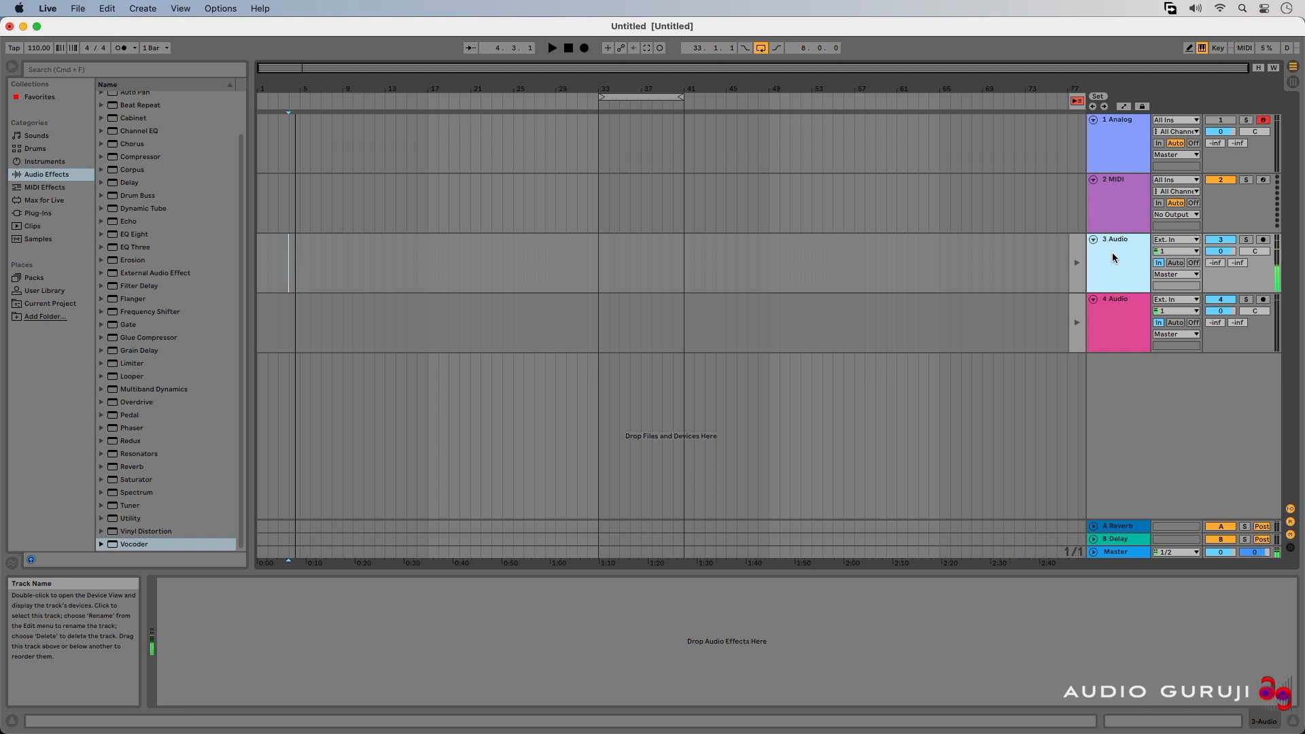
left_click(1112, 329)
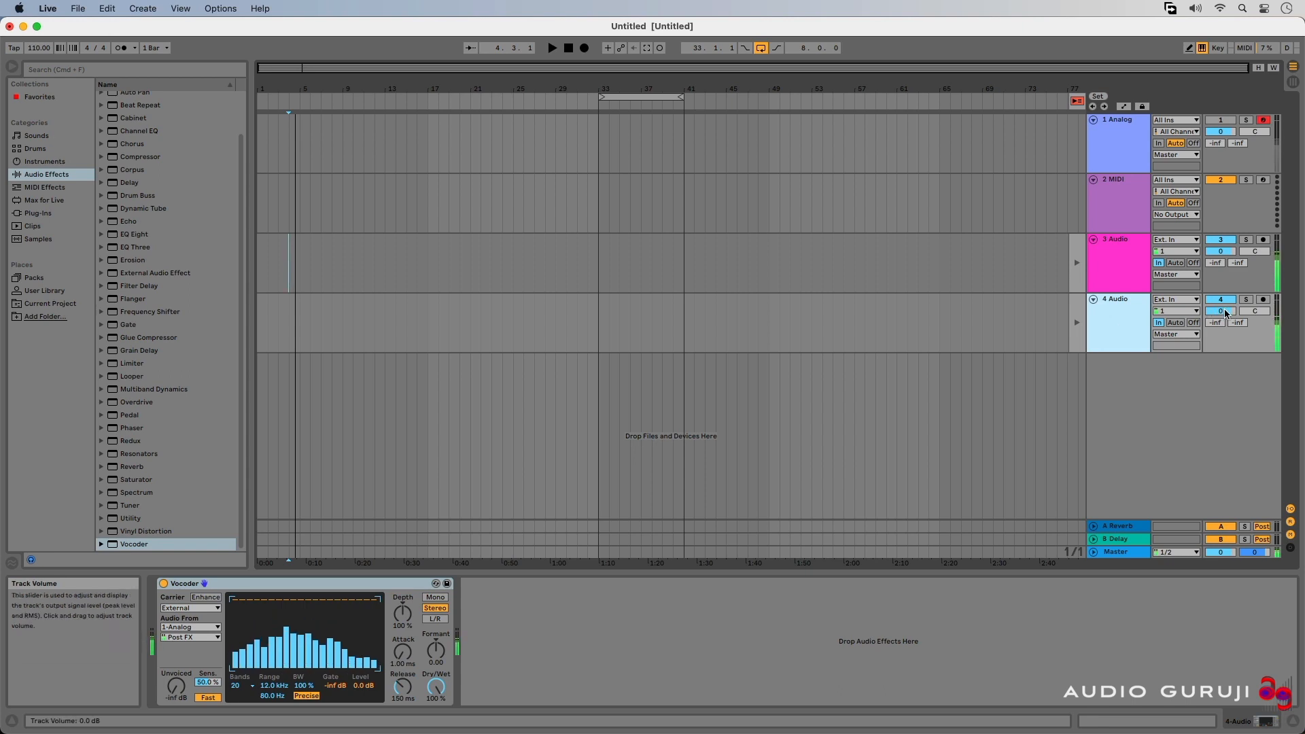
left_click_drag(1226, 313, 1221, 312)
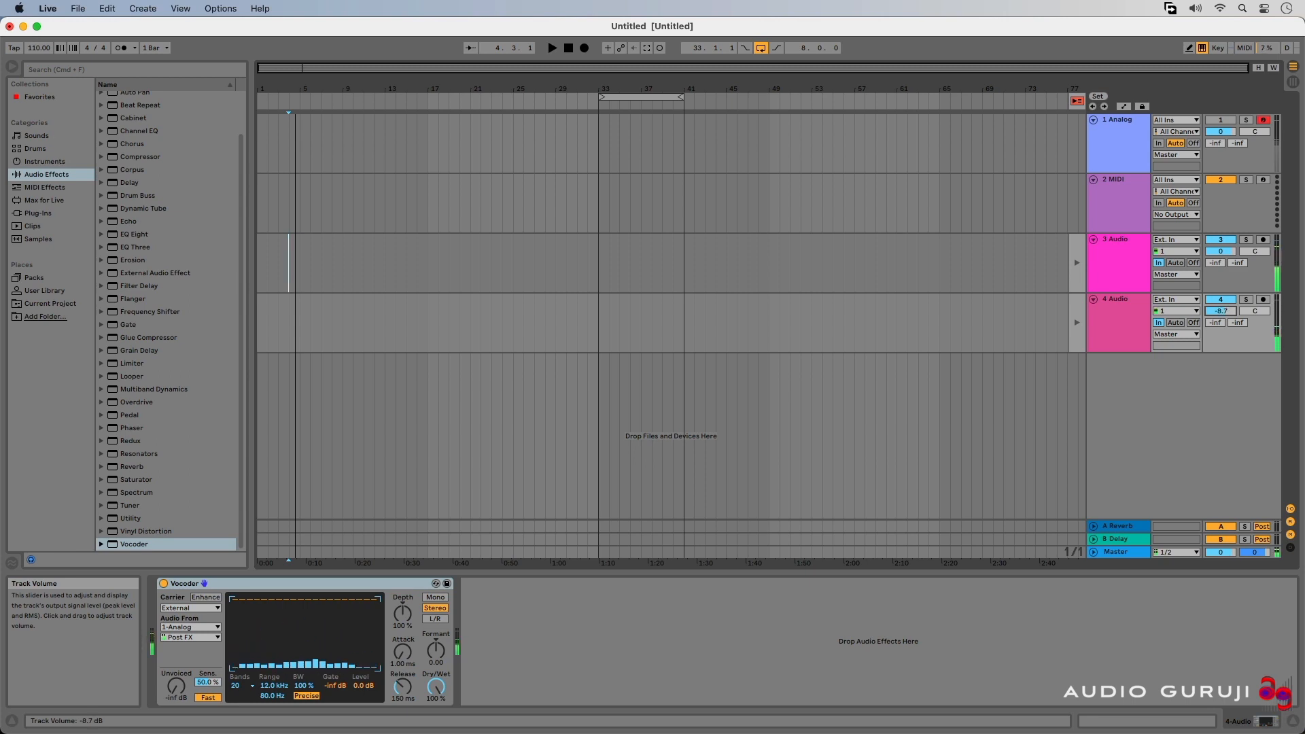
key("Delete")
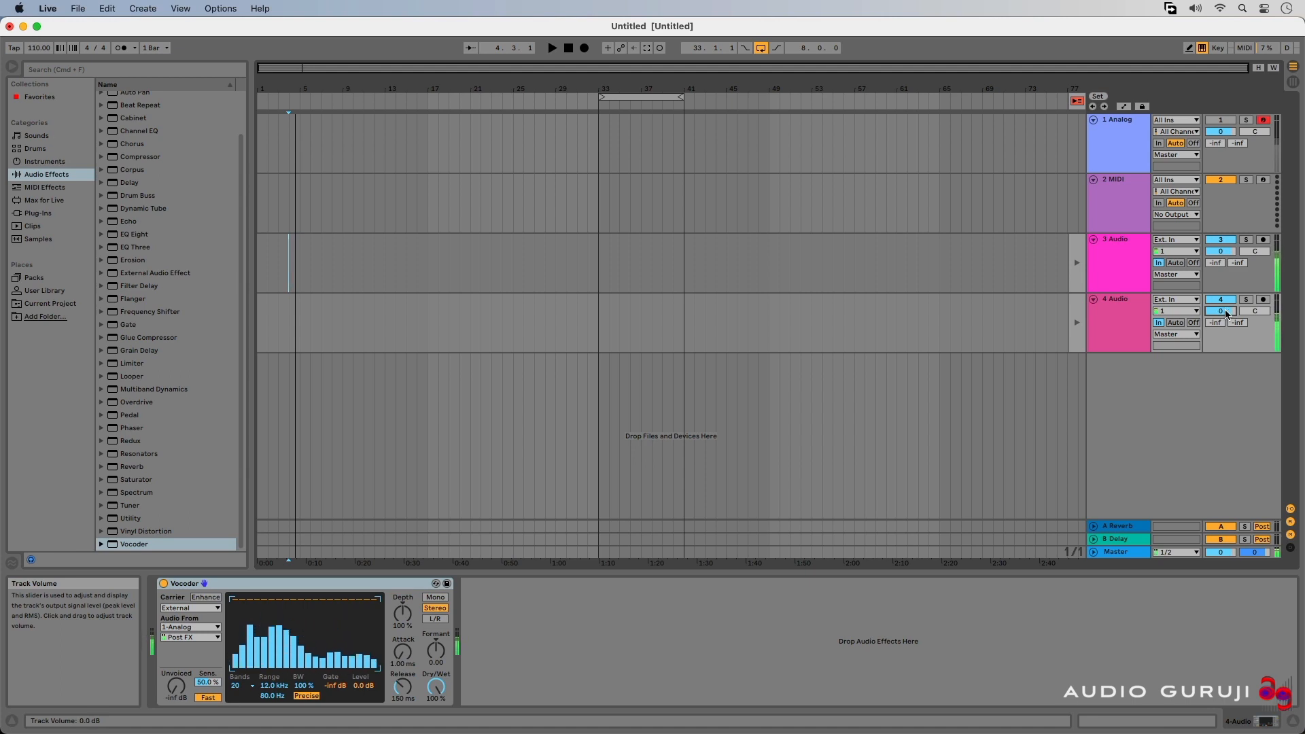
- Add a Tuner and the Ambience room preset of the Reverb to the 3 Audio track
left_click(1126, 280)
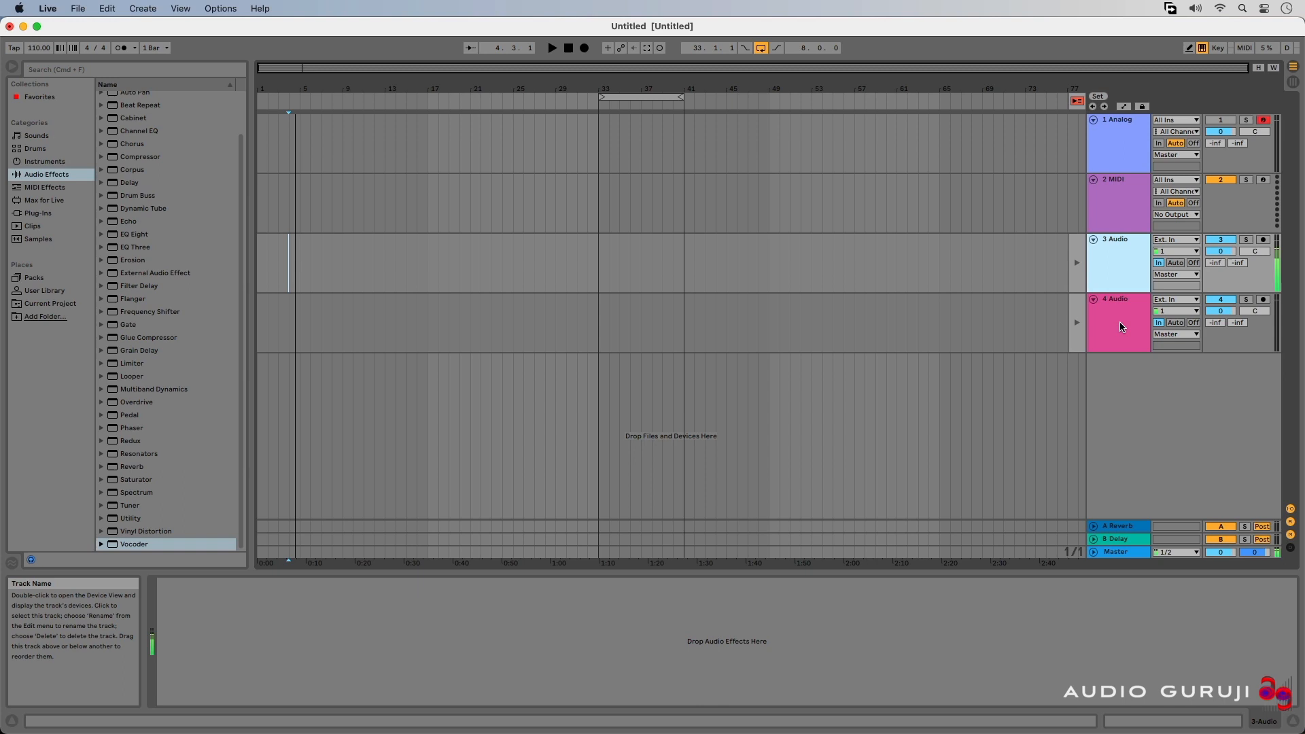
double_click(128, 506)
left_click(114, 466)
left_click(109, 441)
double_click(160, 467)
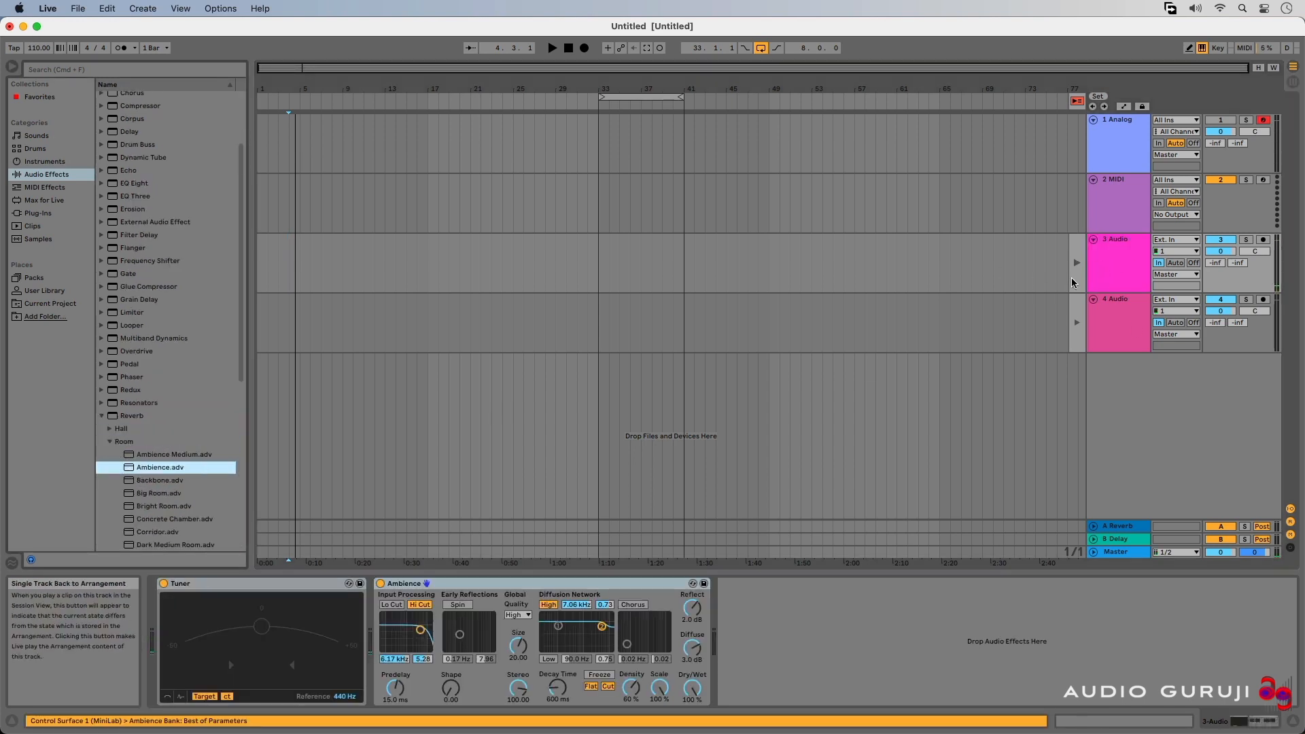
- Compare the dry and vocoded signals by muting 4 Audio and 3 Audio in turn, and reactivate both tracks
left_click(1223, 301)
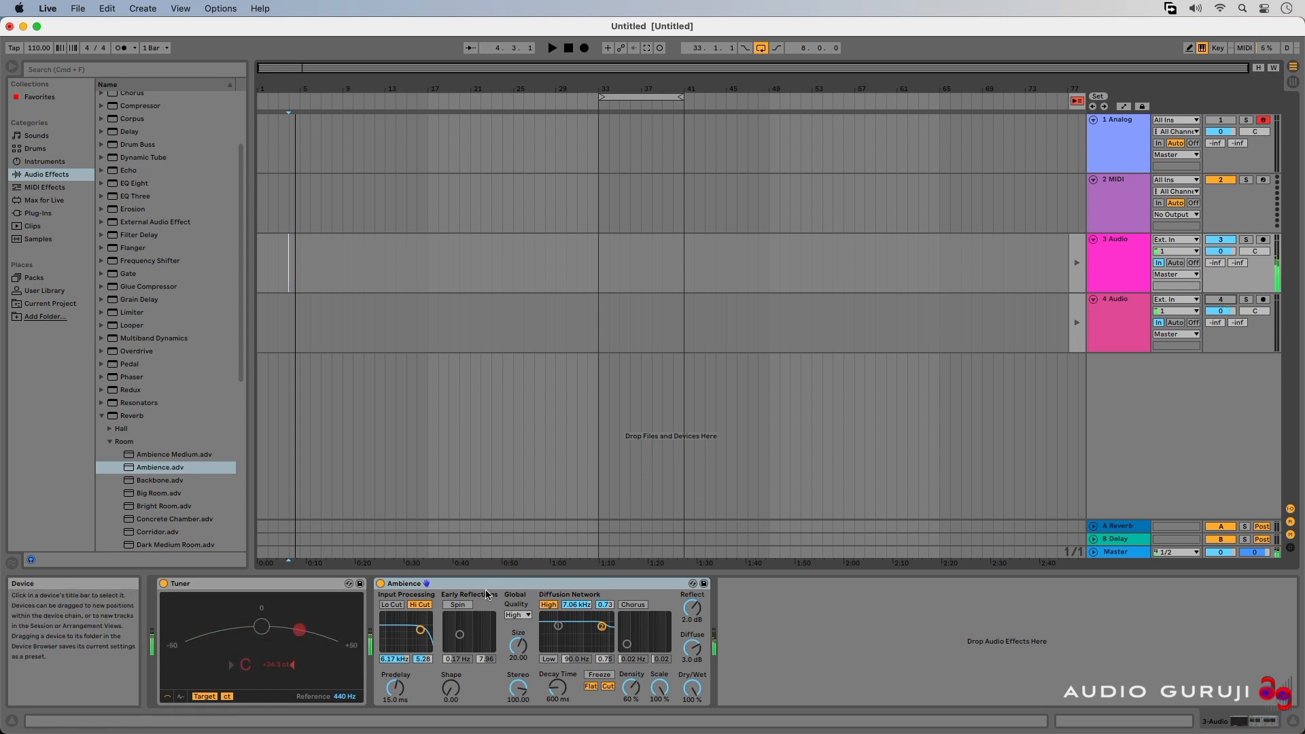
left_click(1221, 240)
left_click(1226, 301)
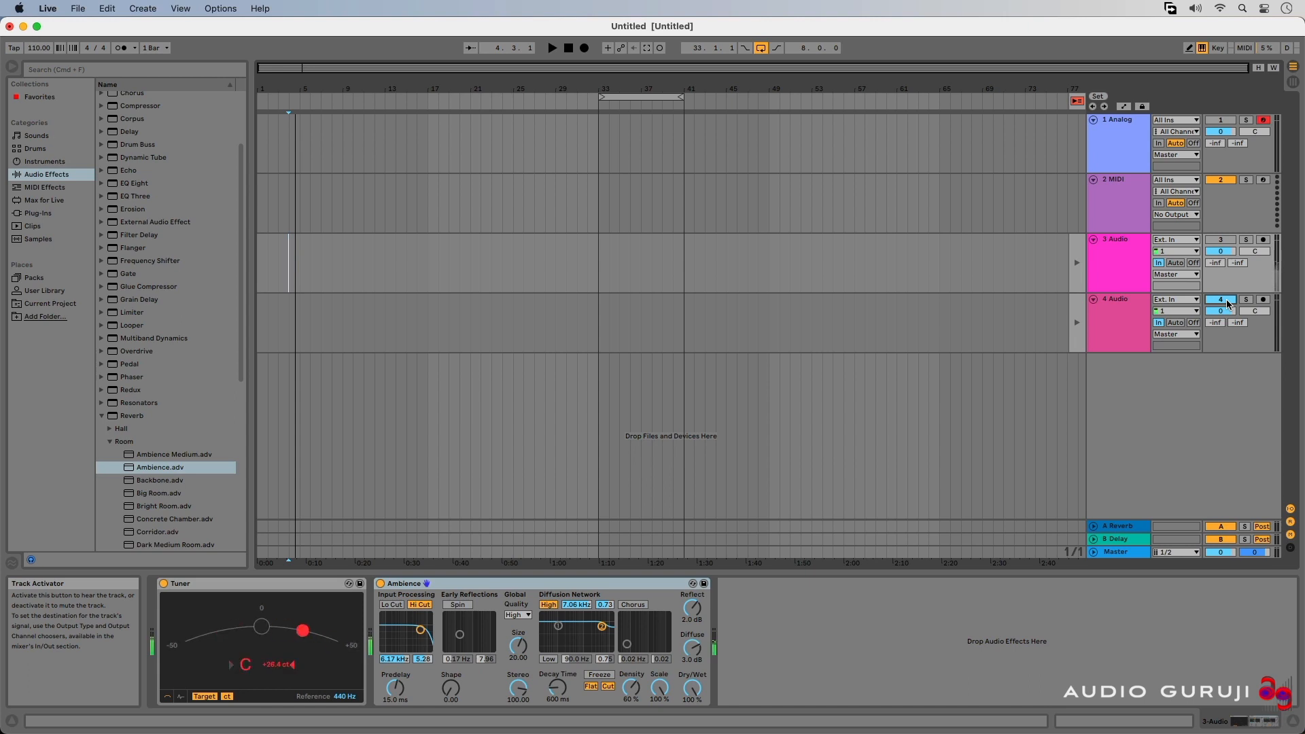
left_click(1227, 241)
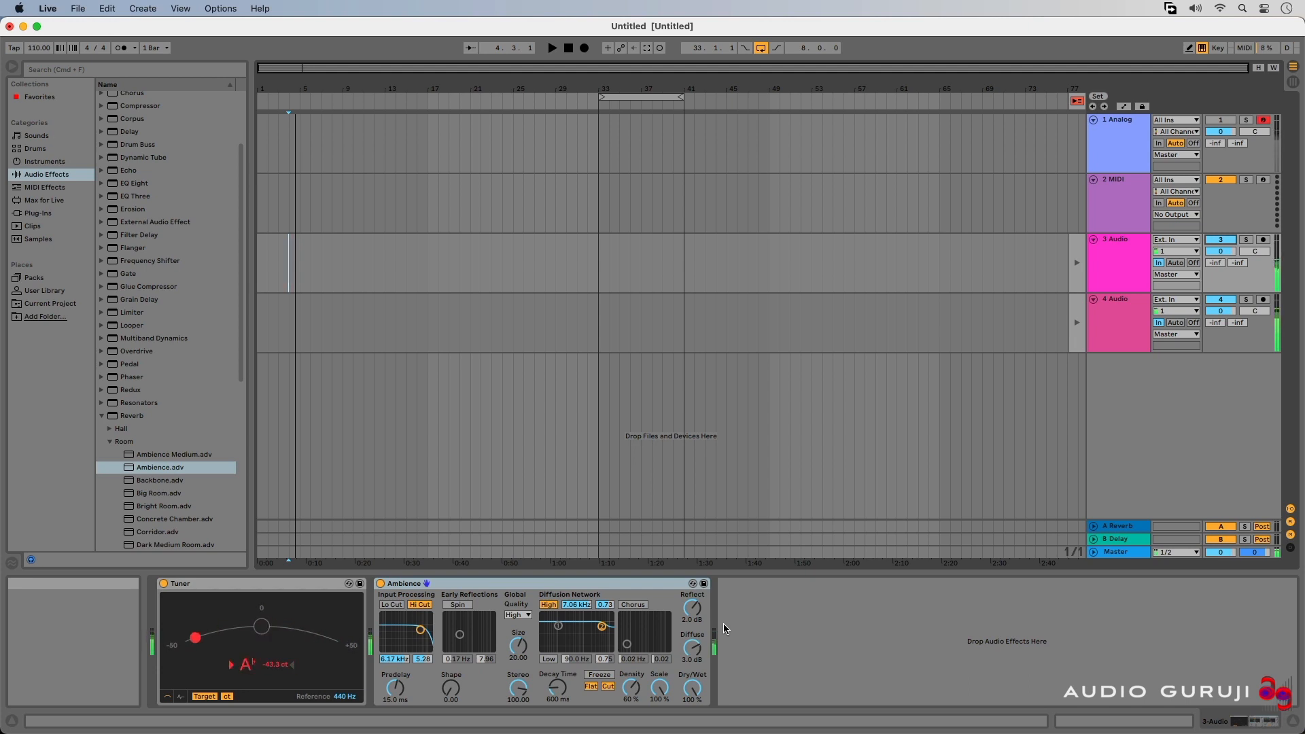
- Lower the 4 Audio track's volume to about -10.1 dB
left_click_drag(1207, 309, 1207, 333)
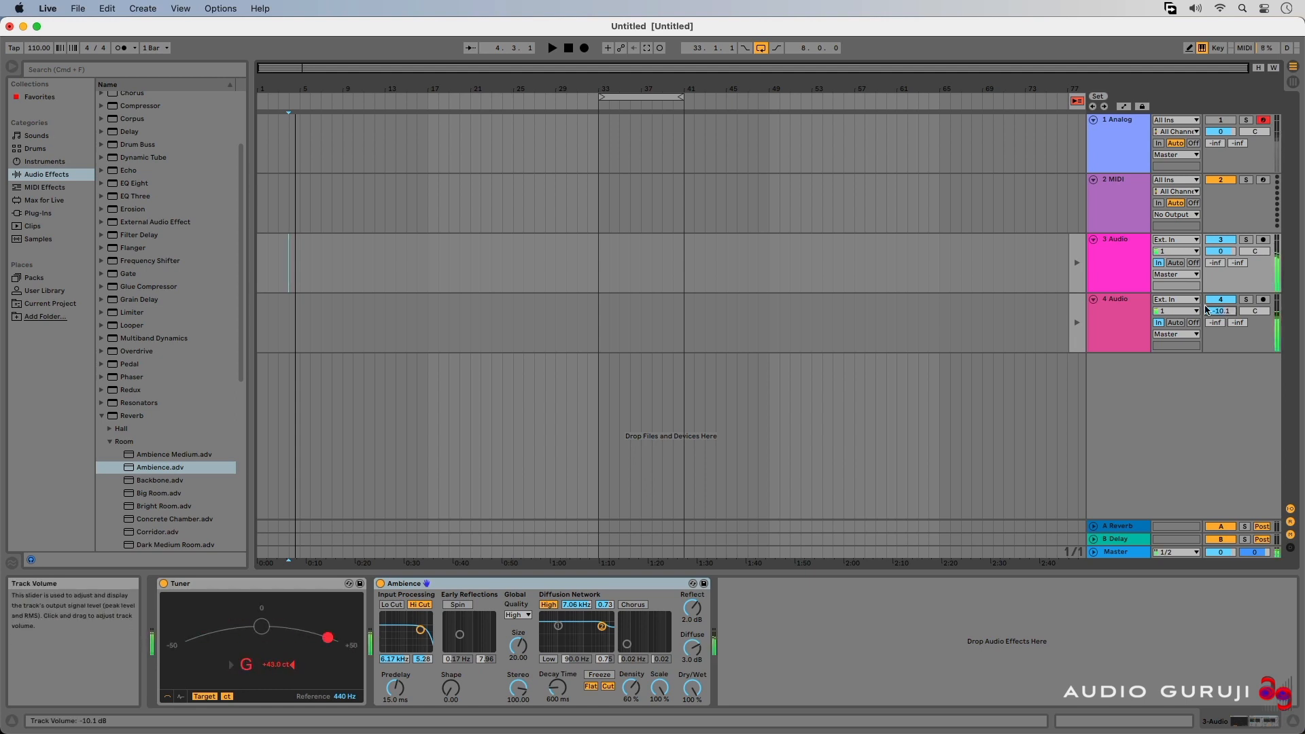